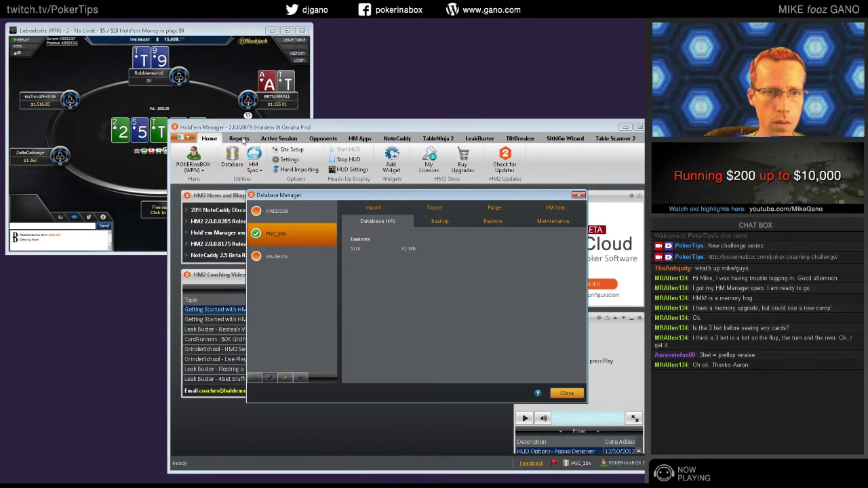
# Step: Close the Database Manager and open the Reports view
pyautogui.click(565, 393)
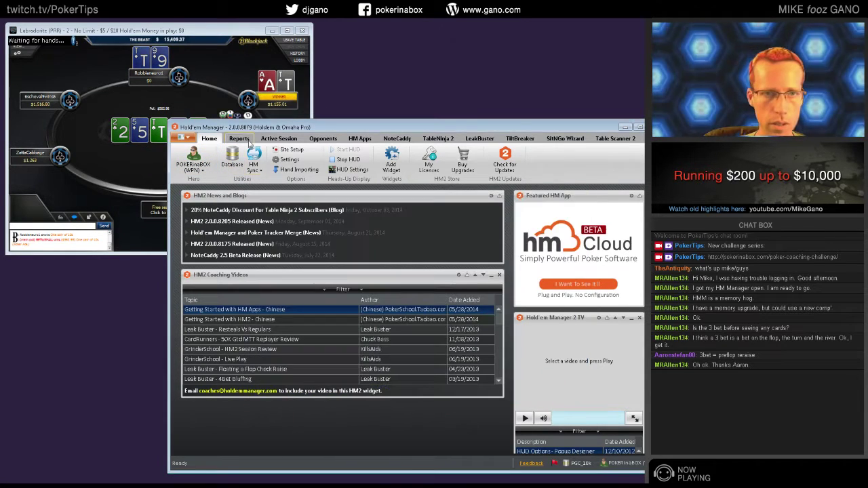
pyautogui.click(243, 139)
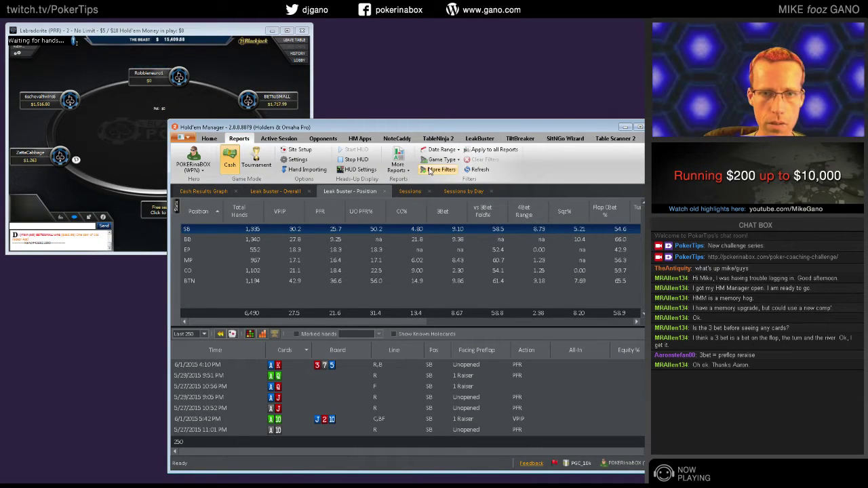
pyautogui.click(302, 367)
pyautogui.doubleClick(302, 365)
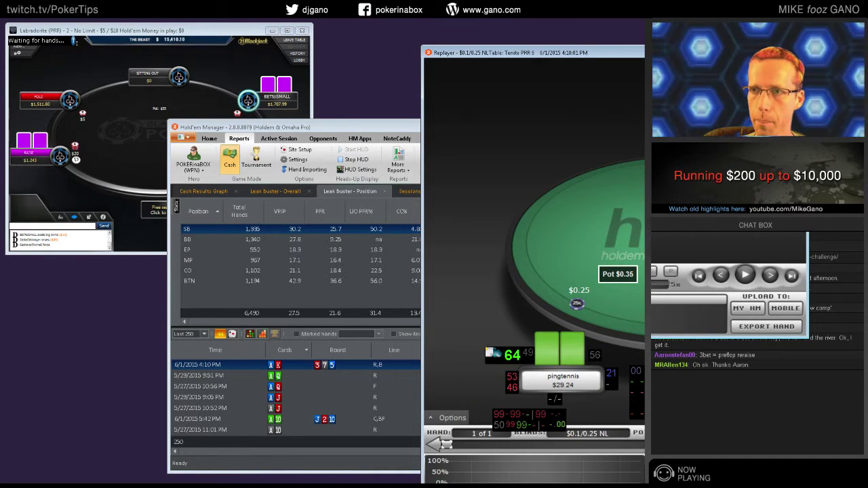
pyautogui.press('Escape')
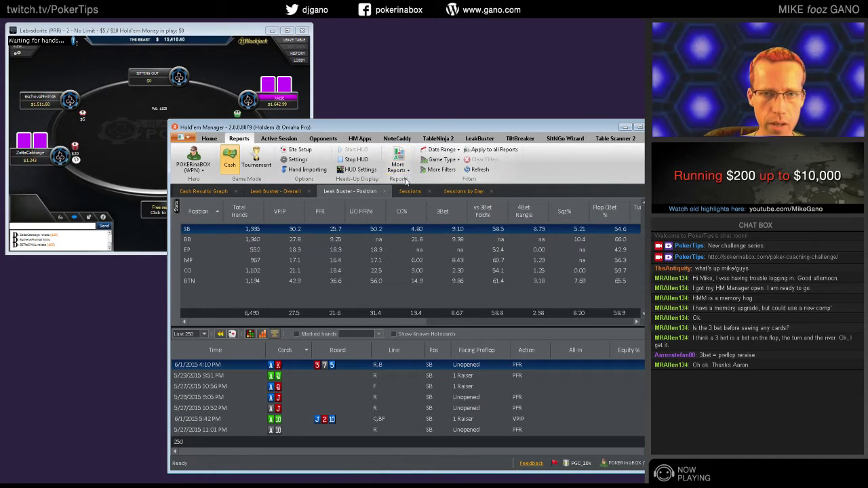
# Step: Filter the position report to hands with between 6 and 10 players
pyautogui.click(439, 169)
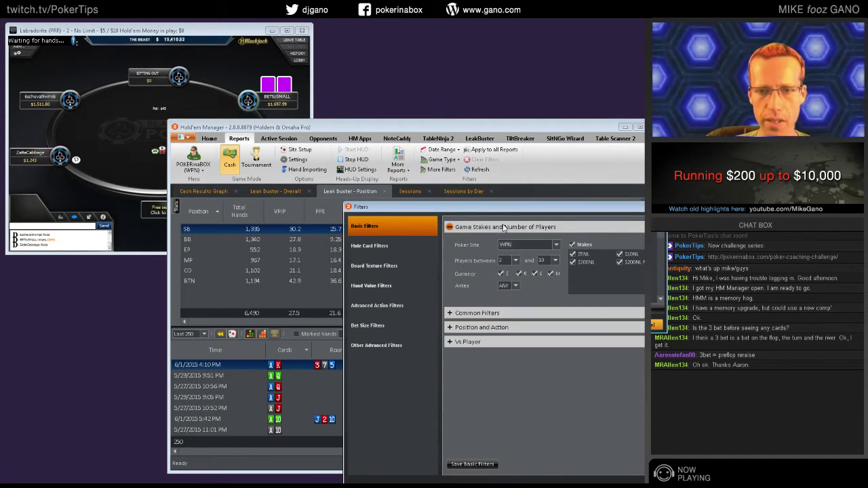
pyautogui.moveTo(508, 210); pyautogui.dragTo(287, 175)
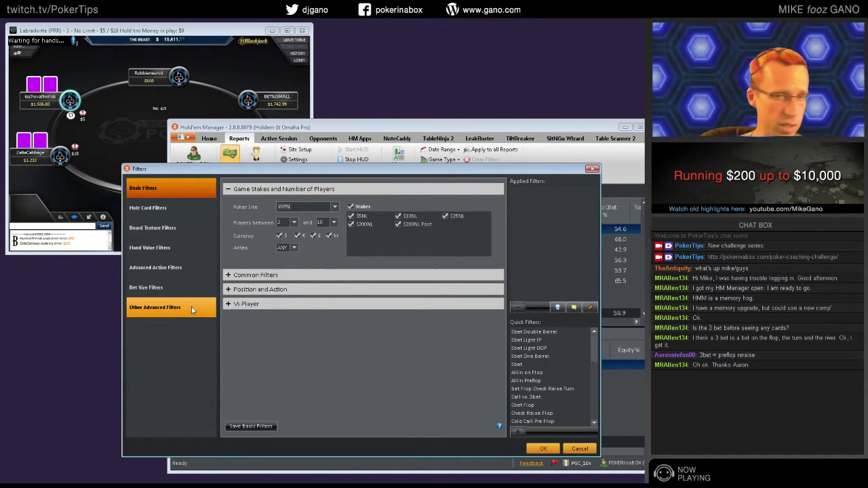
pyautogui.click(294, 222)
pyautogui.click(289, 261)
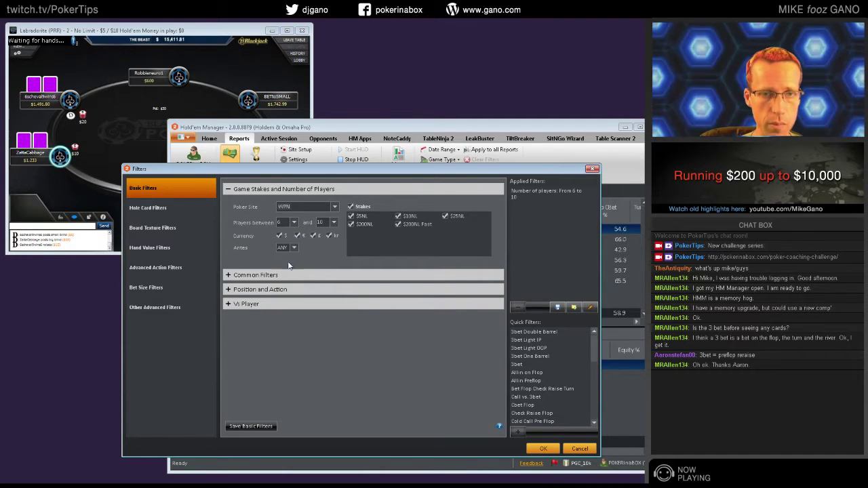
pyautogui.click(543, 448)
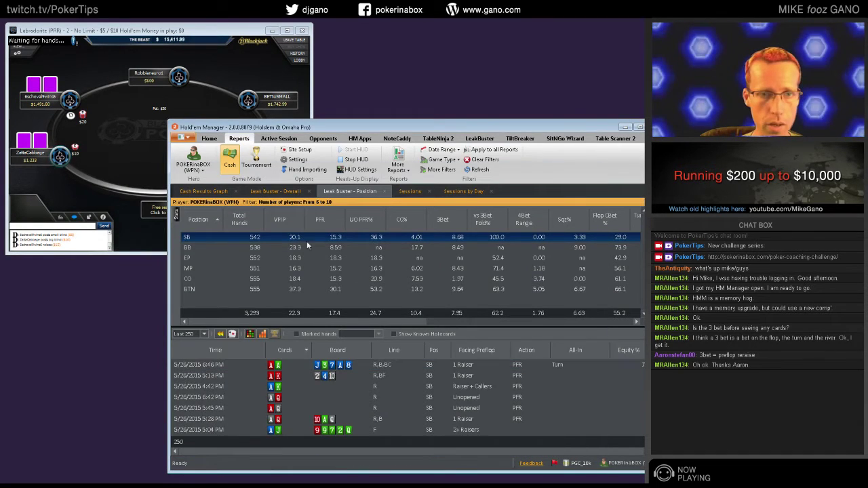
# Step: Open the pocket aces hand from 5/26/2015 6:46 PM in the replayer, then shrink and reposition the replayer window
pyautogui.doubleClick(302, 364)
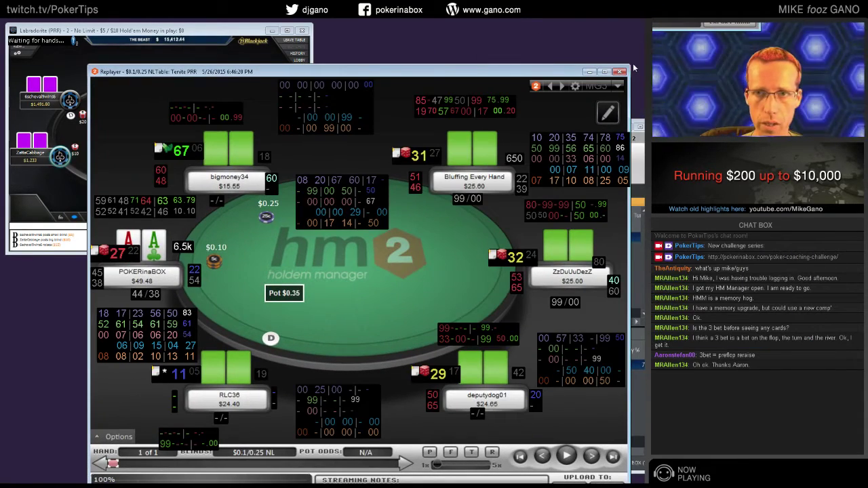
pyautogui.moveTo(628, 65); pyautogui.dragTo(500, 180)
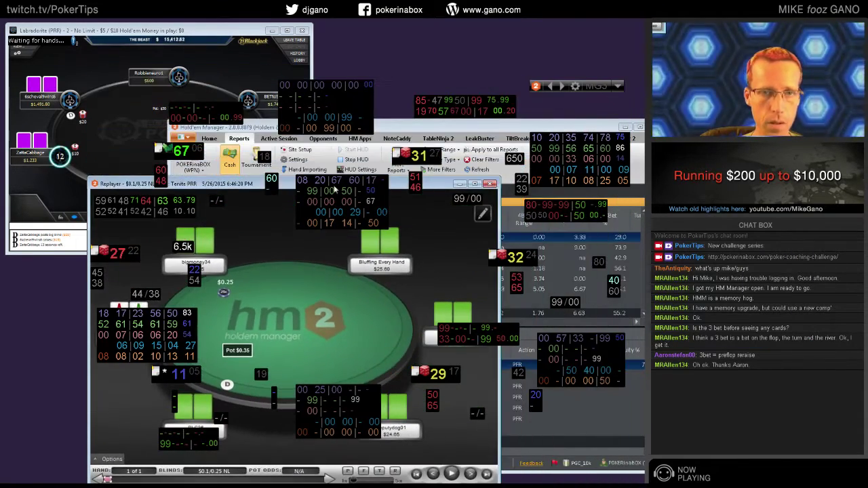
pyautogui.moveTo(407, 188); pyautogui.dragTo(481, 92)
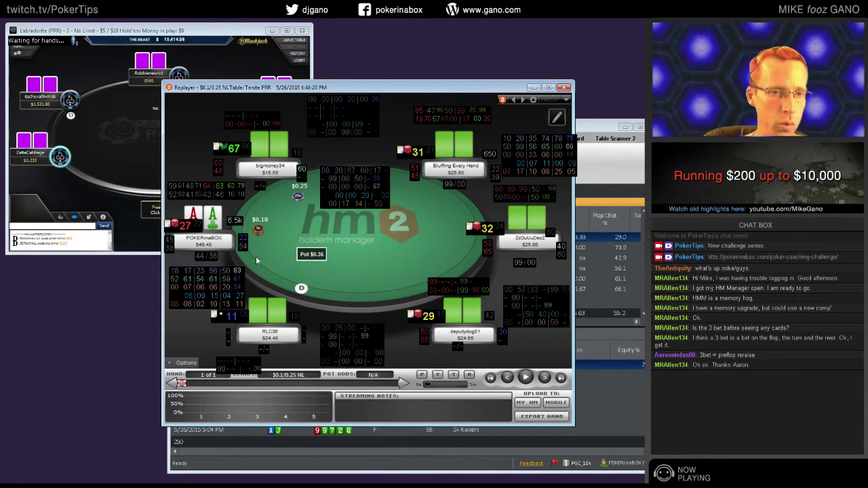
pyautogui.click(225, 272)
pyautogui.click(234, 272)
pyautogui.click(316, 270)
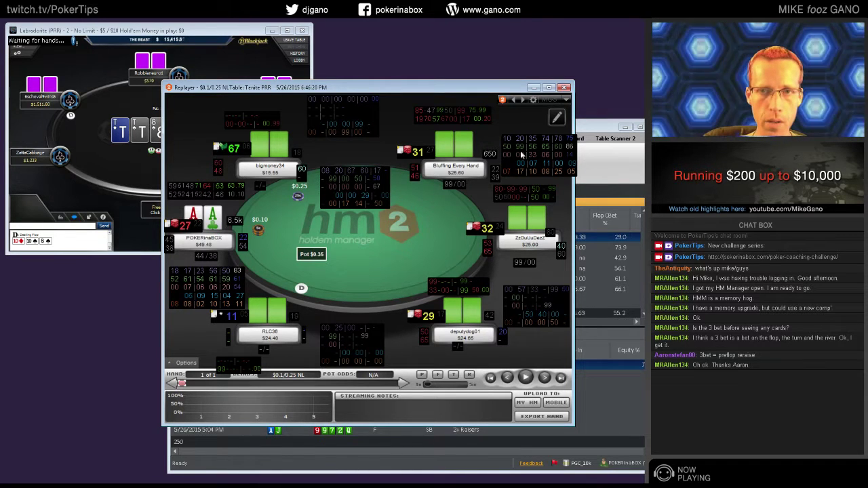
# Step: Switch the replayer's HUD to My HUD Class and use it for all similar tables
pyautogui.click(567, 101)
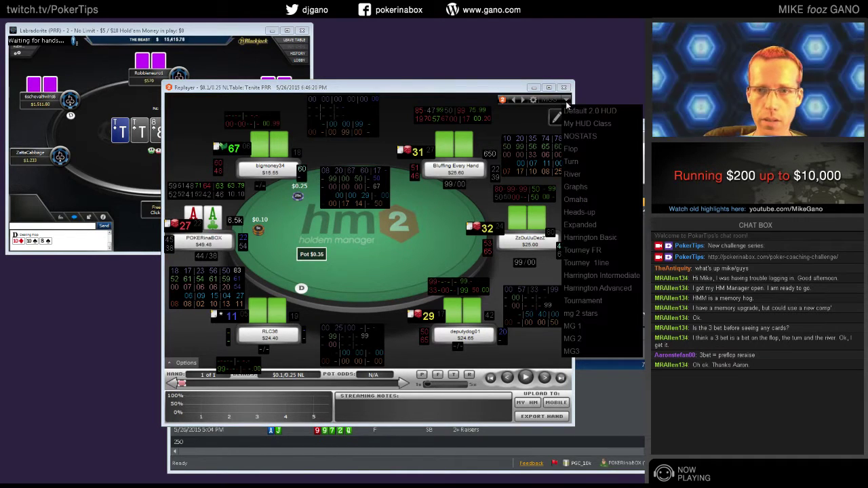
pyautogui.click(584, 123)
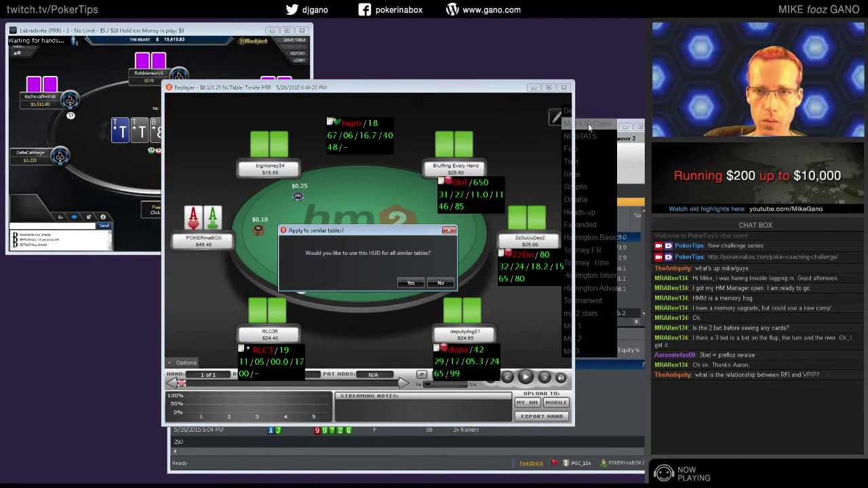
pyautogui.click(410, 284)
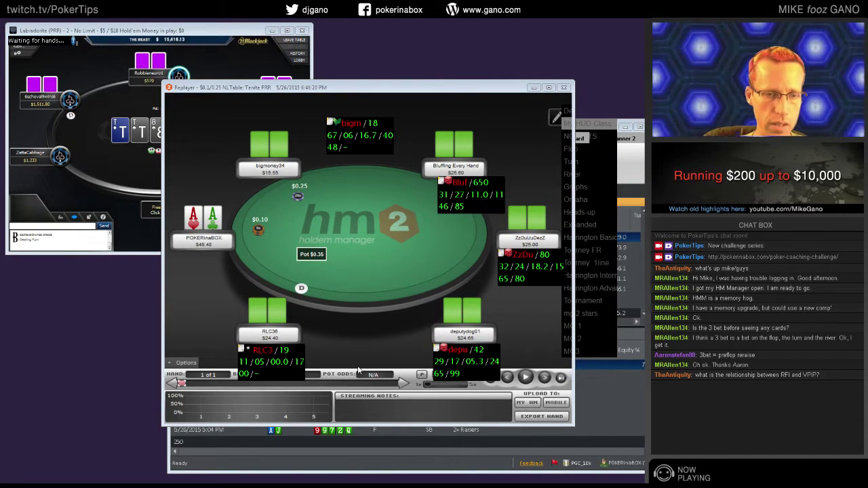
# Step: Open the HUD settings and arrange the windows so the replayer's player HUDs stay in view
pyautogui.moveTo(387, 90); pyautogui.dragTo(245, 52)
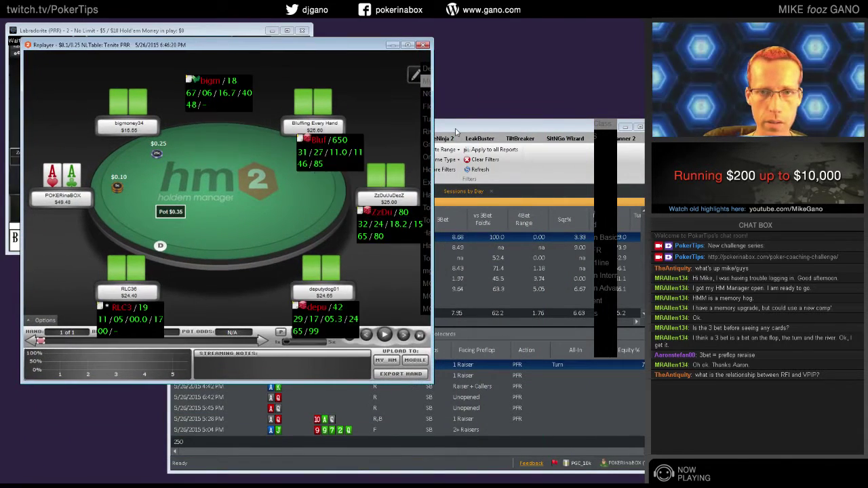
pyautogui.click(456, 130)
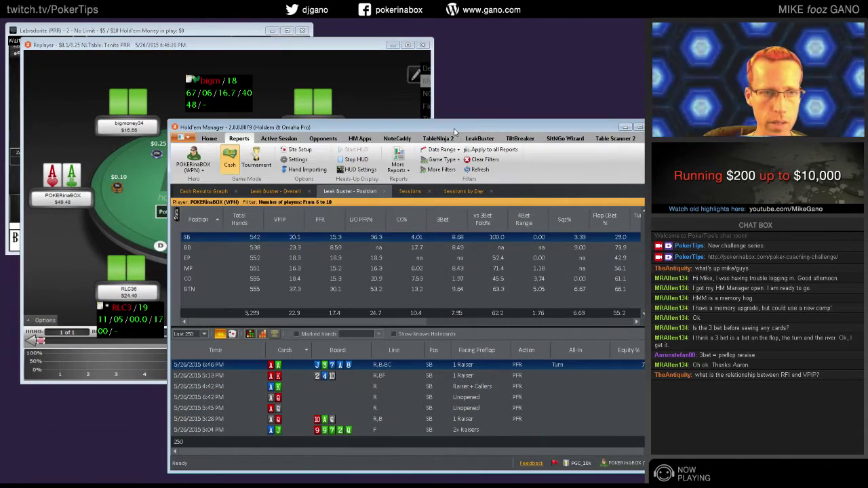
pyautogui.click(352, 174)
pyautogui.moveTo(537, 206); pyautogui.dragTo(338, 185)
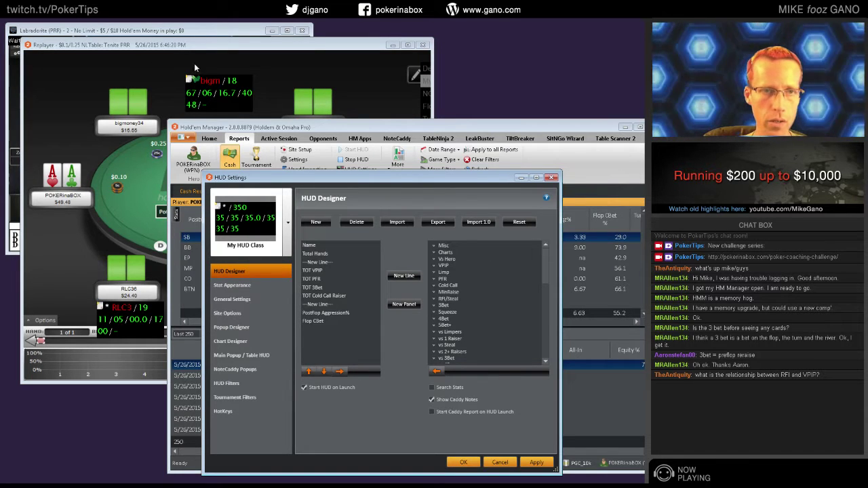
# Step: Examine the preflop statistics popup of the player on the dealer button, then return to the HUD settings
pyautogui.click(212, 85)
pyautogui.click(483, 234)
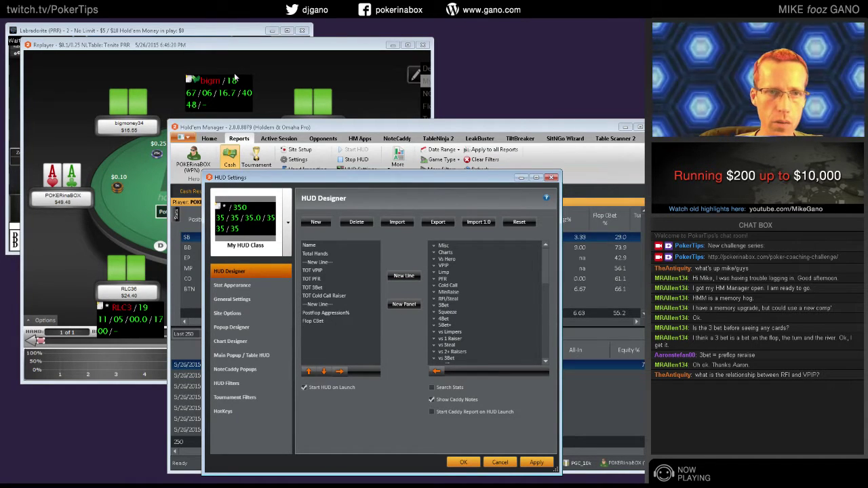
pyautogui.click(126, 323)
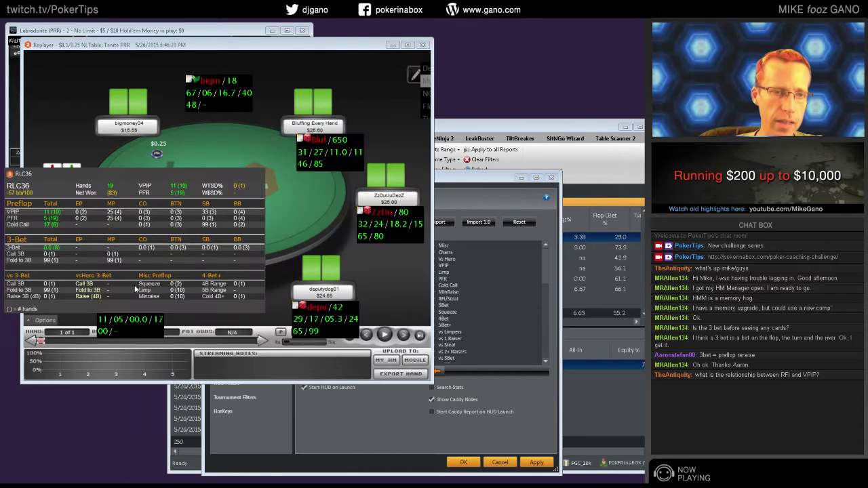
pyautogui.hotkey('alt', 'Tab')
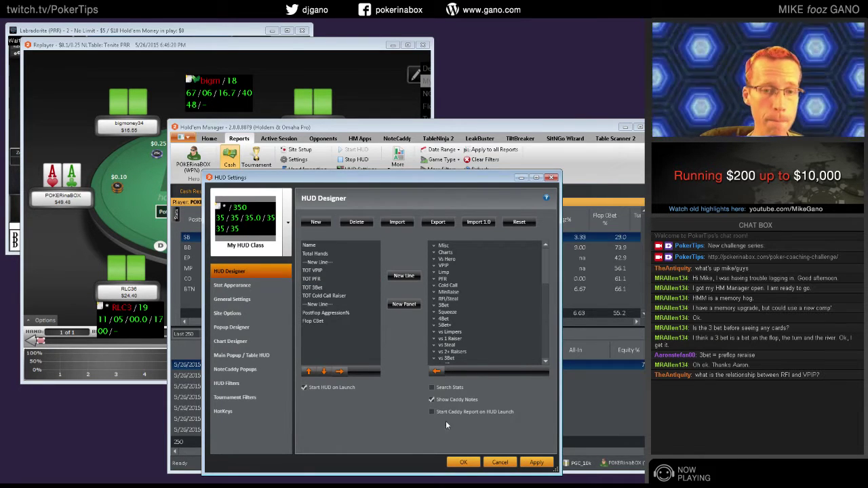
# Step: Review the color ranges and display settings of the Name, Total Hands, TOT PFR, Postflop Aggression% and Flop CBet stats in Stat Appearance
pyautogui.click(254, 290)
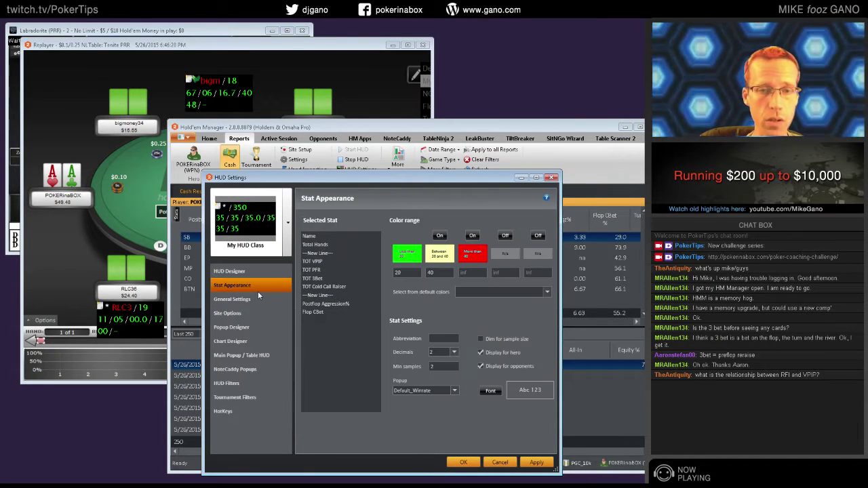
pyautogui.click(239, 272)
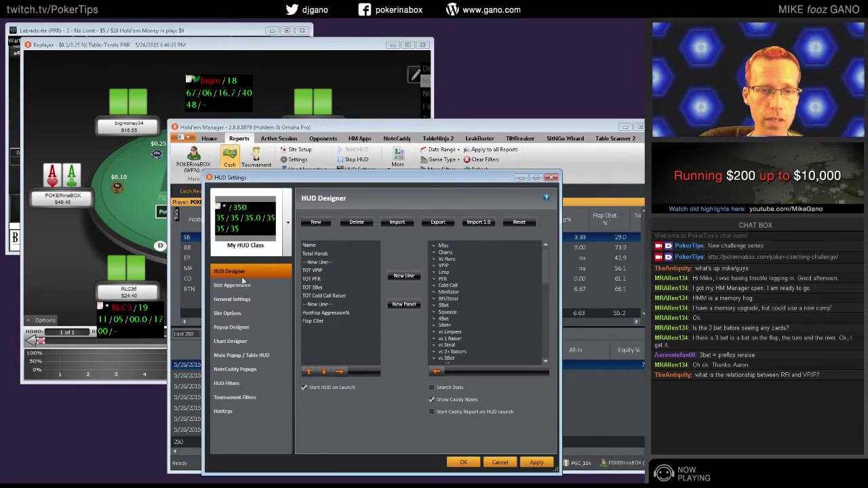
pyautogui.click(251, 287)
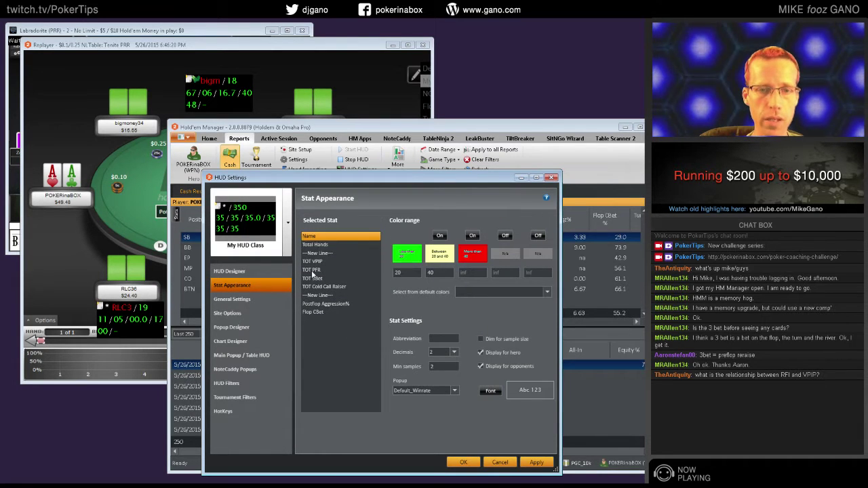
pyautogui.click(332, 236)
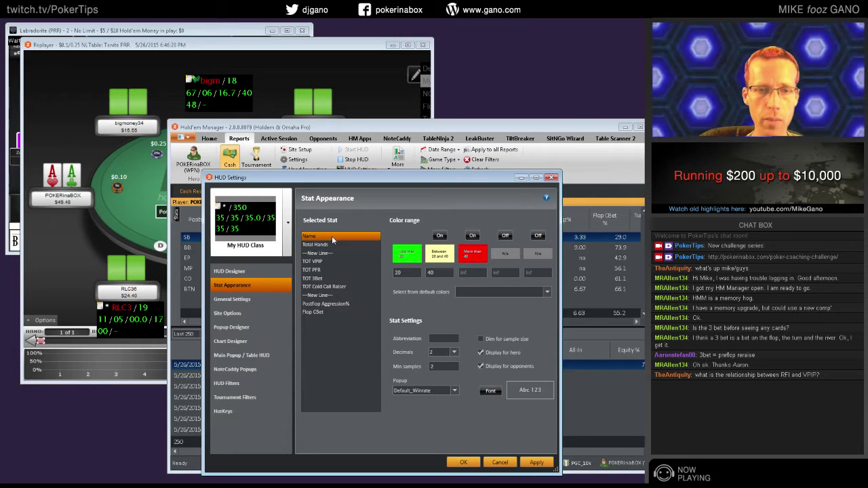
pyautogui.click(338, 246)
pyautogui.click(338, 253)
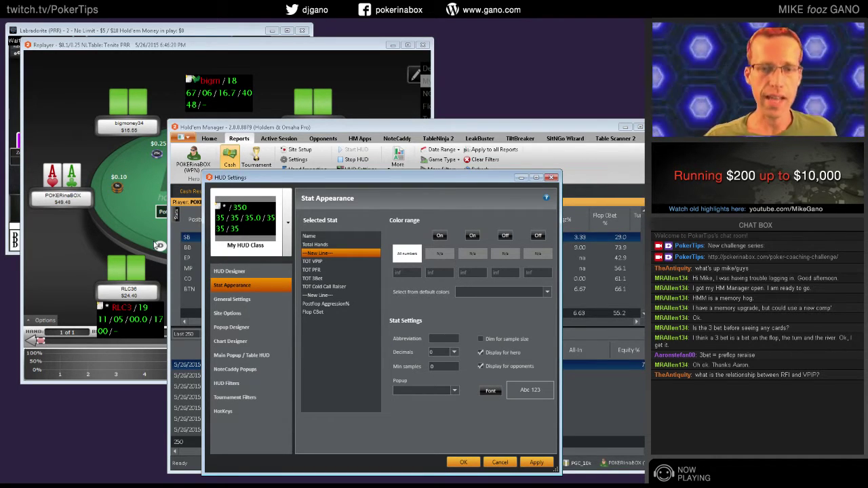
pyautogui.click(334, 234)
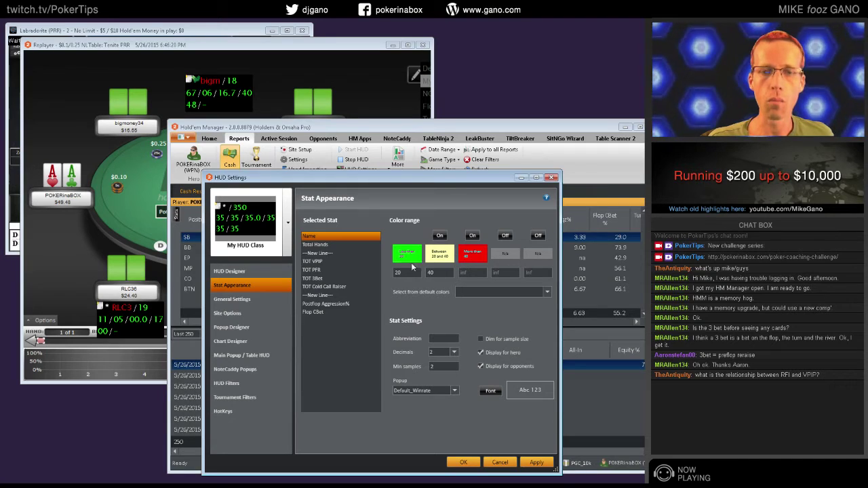
pyautogui.click(343, 245)
pyautogui.click(347, 253)
pyautogui.click(350, 270)
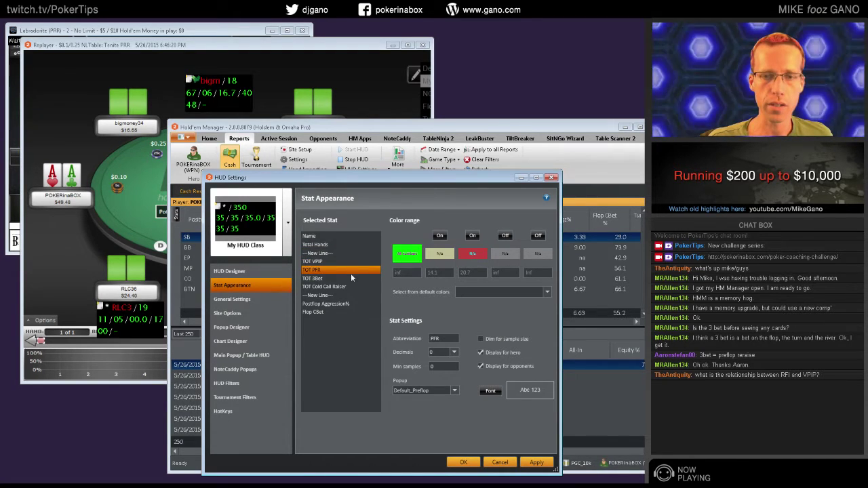
pyautogui.click(353, 304)
pyautogui.click(354, 312)
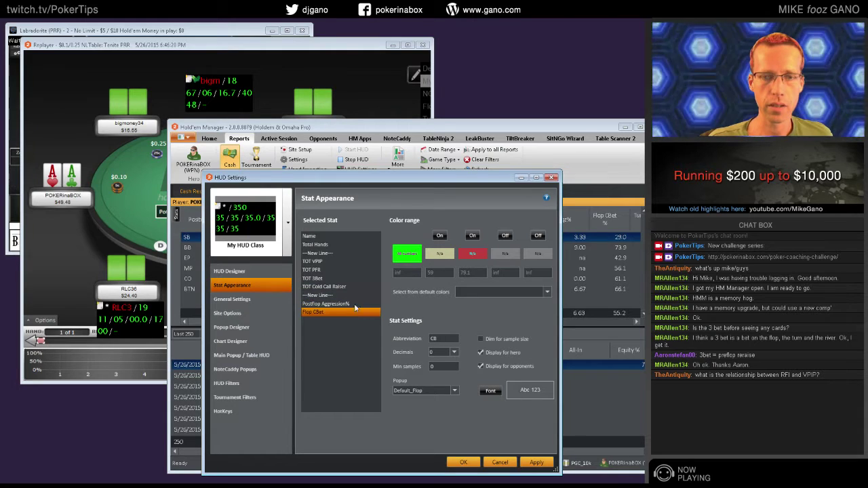
# Step: Turn off the red more-than-40 color range for the Name stat and save the HUD settings
pyautogui.click(322, 236)
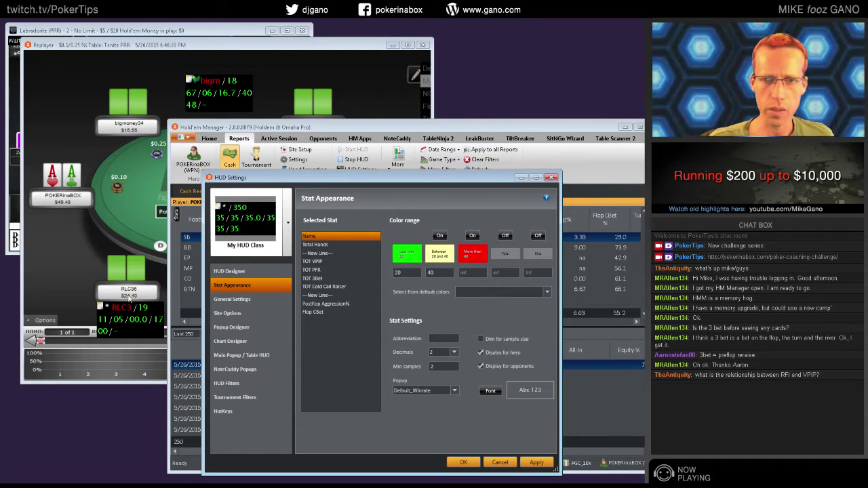
pyautogui.click(473, 235)
pyautogui.click(465, 463)
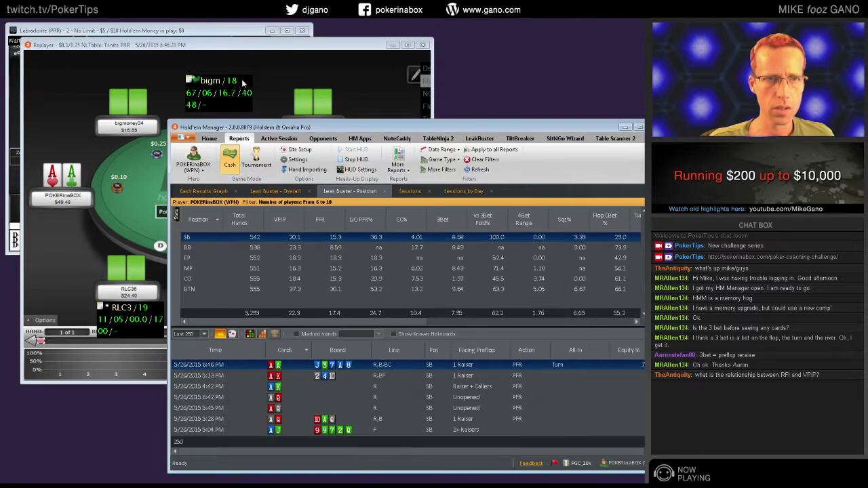
# Step: Check the recolored player names in the replayer and reopen the HUD settings
pyautogui.click(278, 90)
pyautogui.click(480, 129)
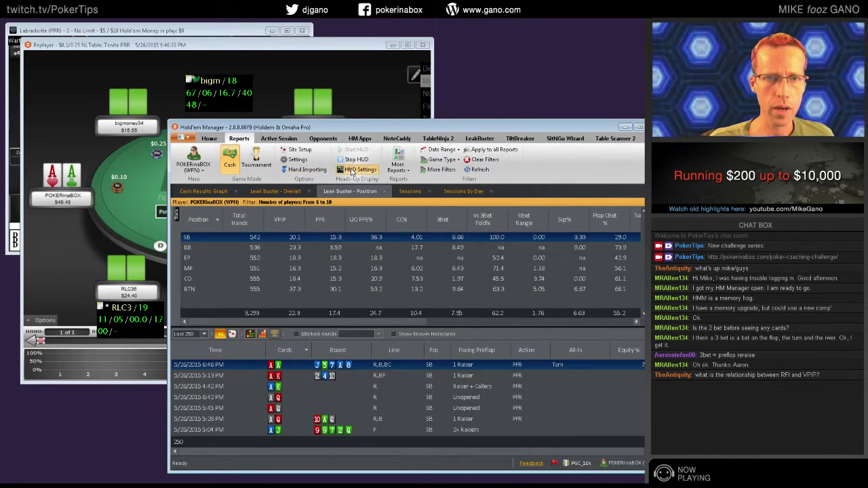
pyautogui.click(351, 171)
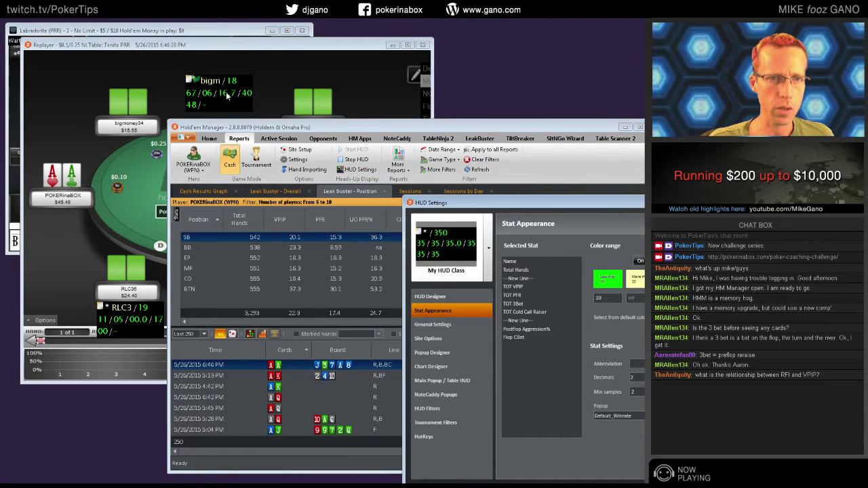
# Step: Examine the VPIP and PFR values on the big blind player's HUD in the replayer
pyautogui.click(192, 93)
pyautogui.click(191, 93)
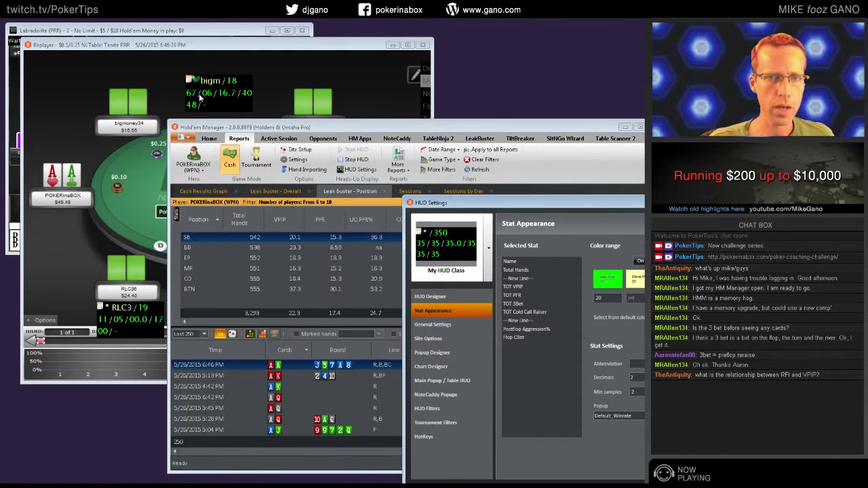
pyautogui.click(201, 97)
pyautogui.click(198, 117)
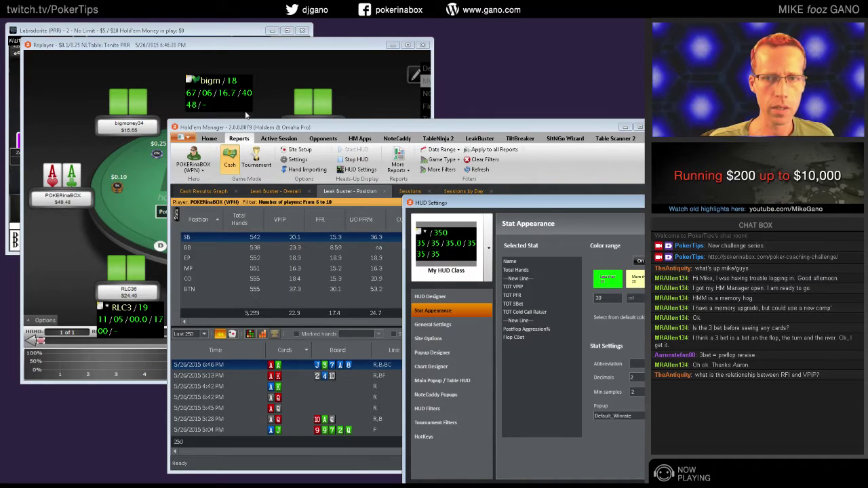
# Step: Turn off the yellow more-than-20 color range for the Name stat in the HUD settings
pyautogui.click(195, 97)
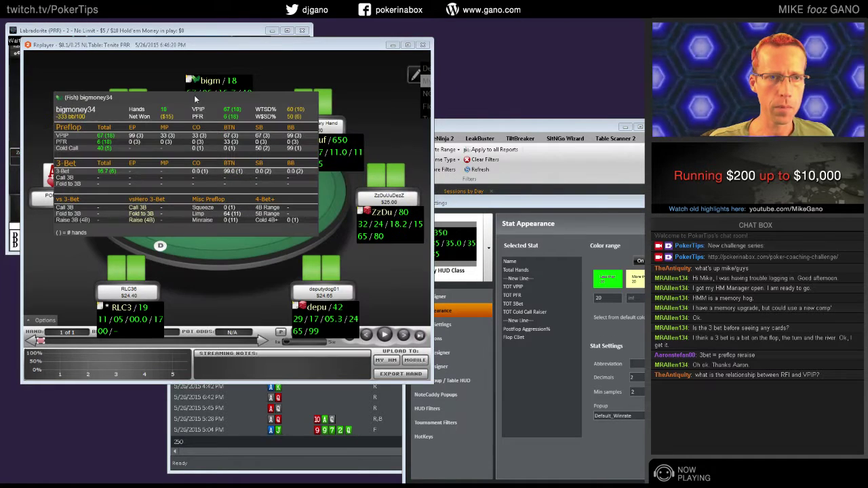
pyautogui.click(568, 304)
pyautogui.moveTo(601, 203); pyautogui.dragTo(372, 155)
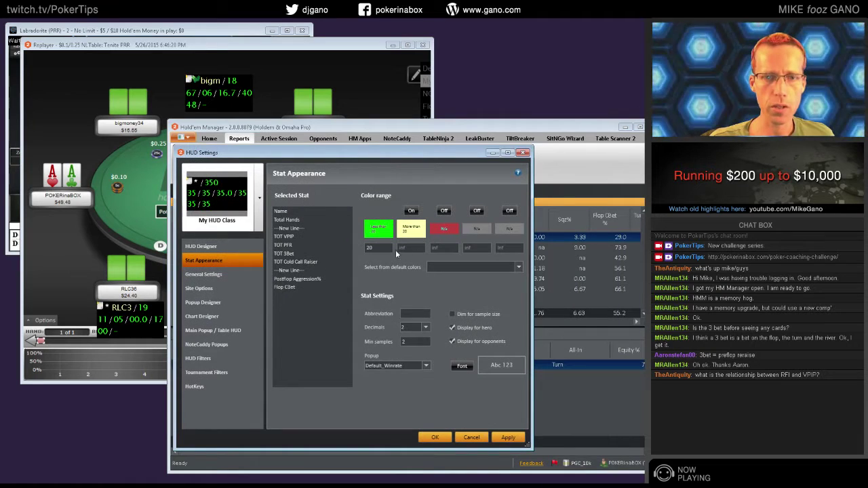
pyautogui.click(411, 211)
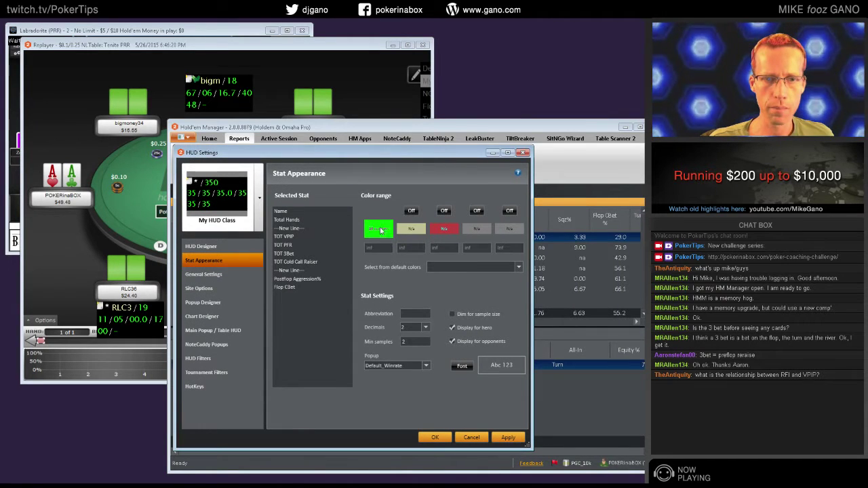
# Step: Set the Name stat's color for all numbers to medium gray, apply it, and check the player name in the replayer
pyautogui.click(380, 230)
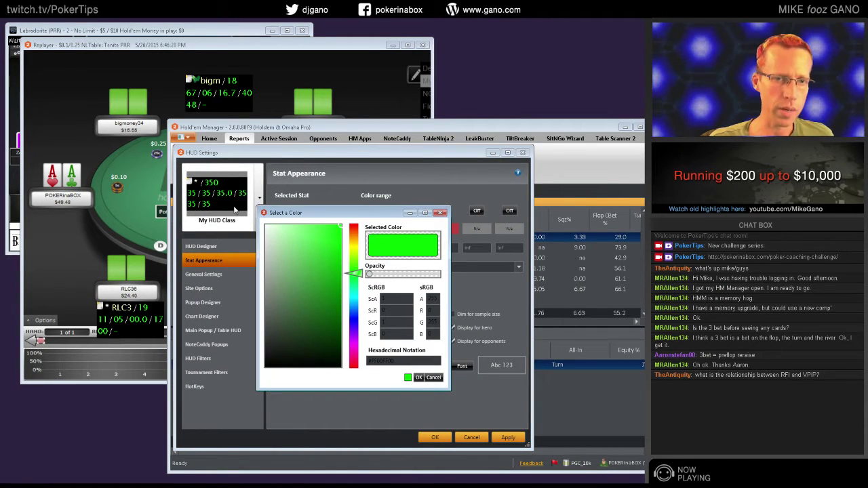
pyautogui.moveTo(372, 208); pyautogui.dragTo(384, 295)
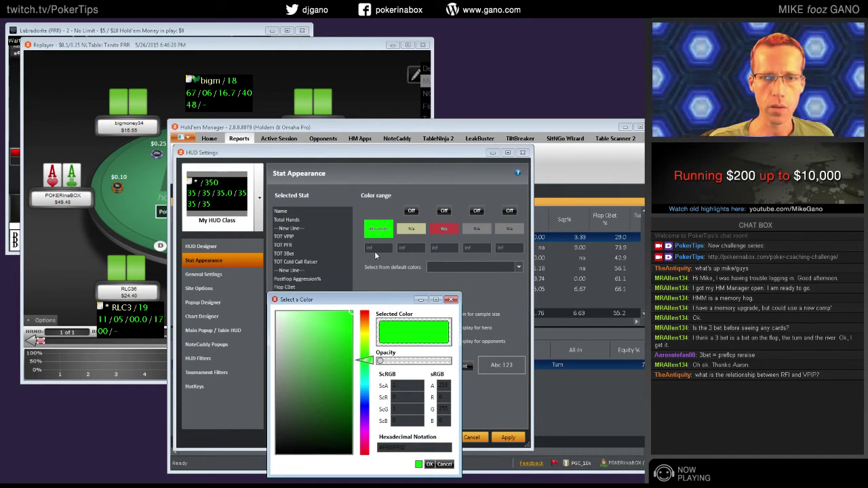
pyautogui.click(213, 97)
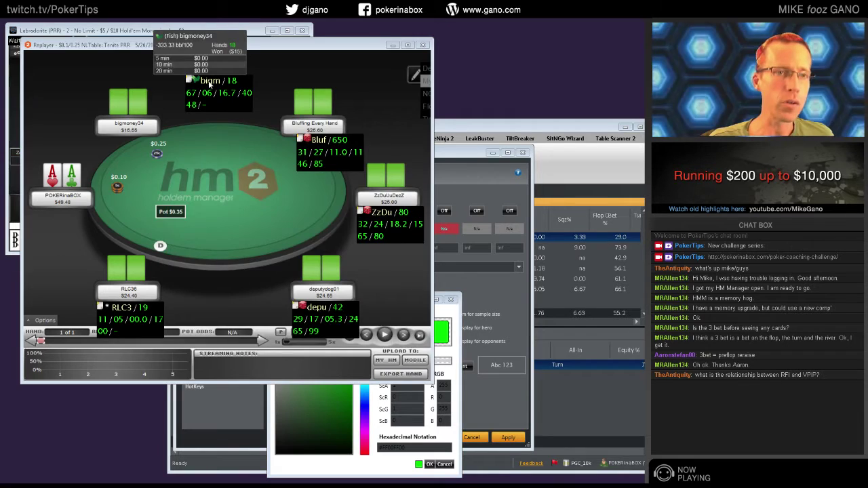
pyautogui.click(342, 432)
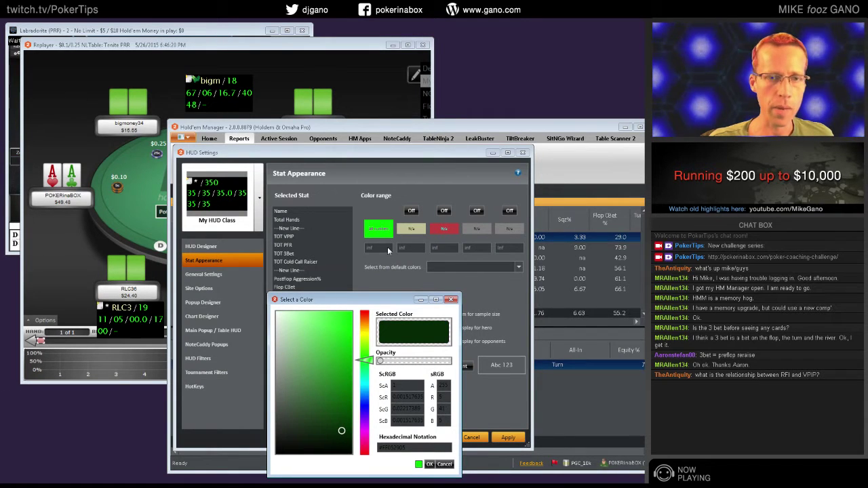
pyautogui.click(221, 105)
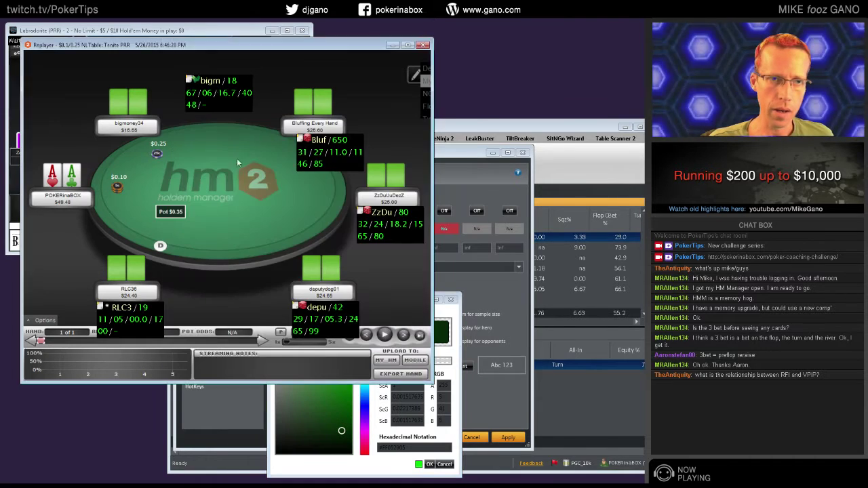
pyautogui.click(221, 104)
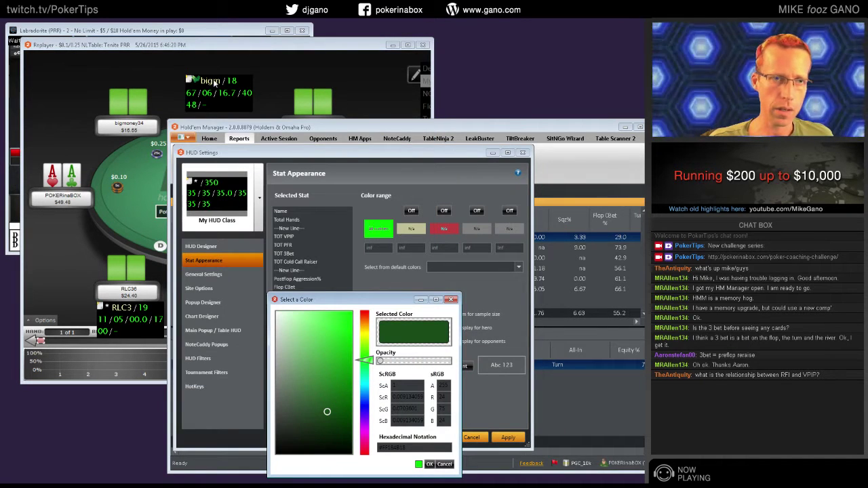
pyautogui.moveTo(298, 361)
pyautogui.mouseDown()
pyautogui.moveTo(265, 317)
pyautogui.moveTo(288, 344)
pyautogui.moveTo(278, 367)
pyautogui.moveTo(280, 339)
pyautogui.moveTo(277, 370)
pyautogui.mouseUp()
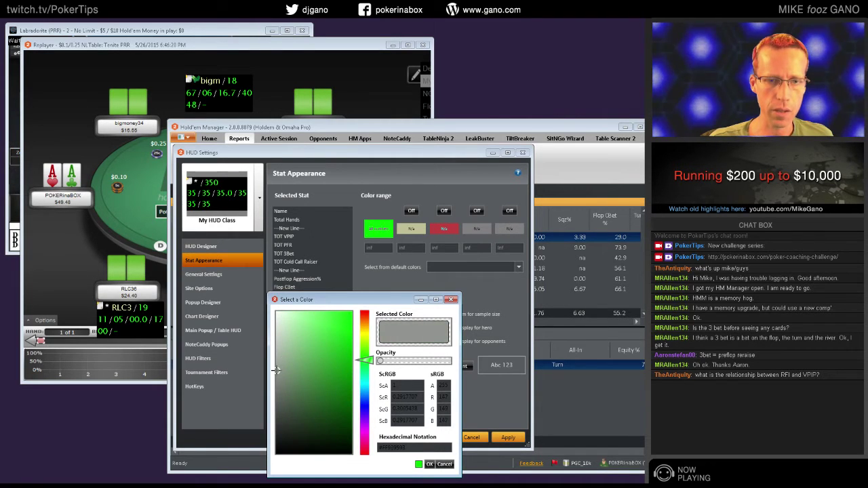
pyautogui.click(429, 465)
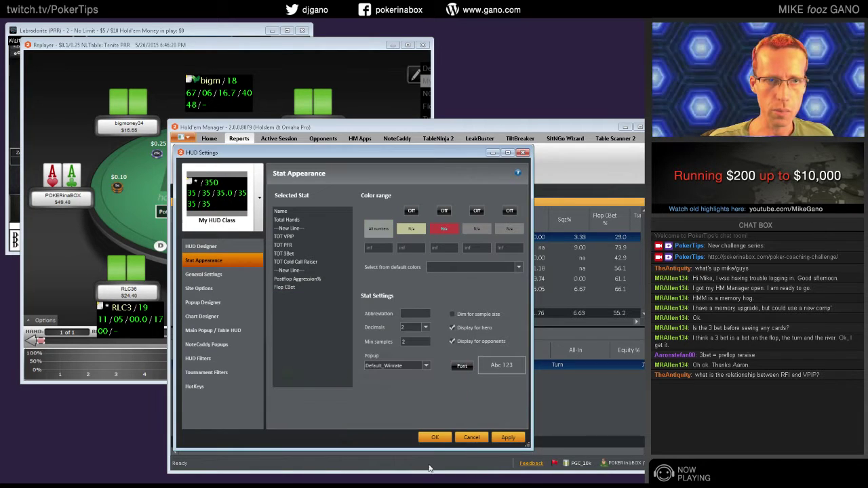
pyautogui.click(506, 438)
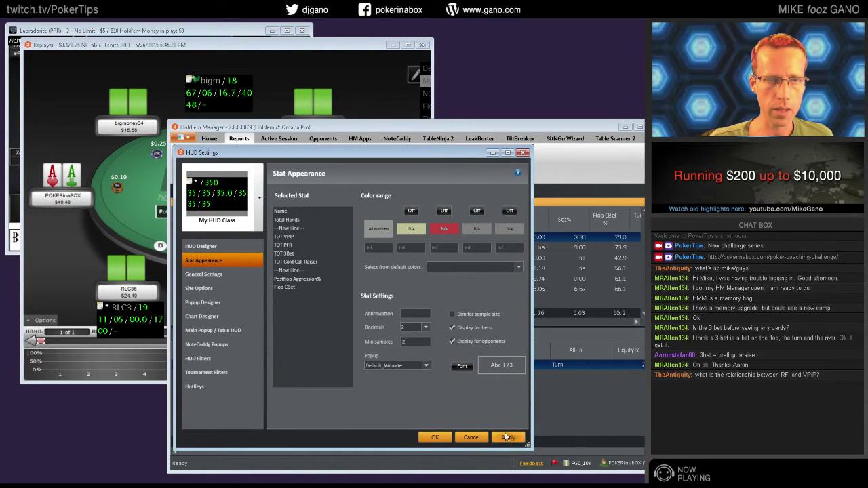
pyautogui.click(217, 78)
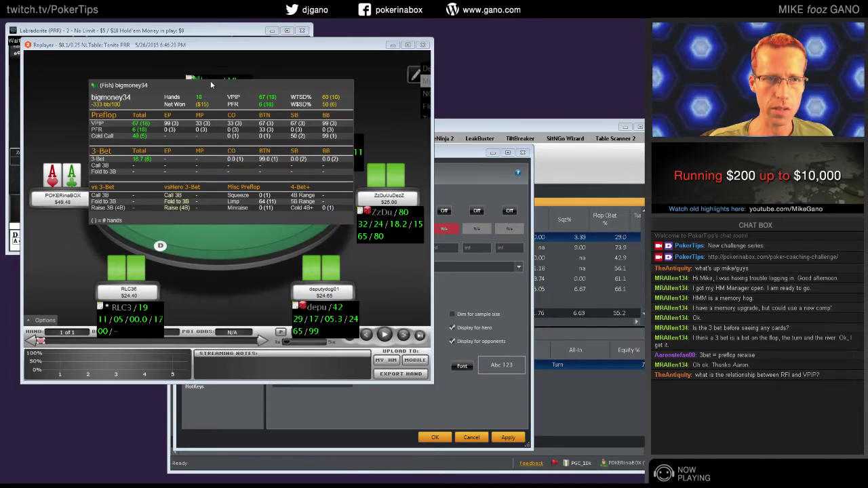
pyautogui.click(212, 82)
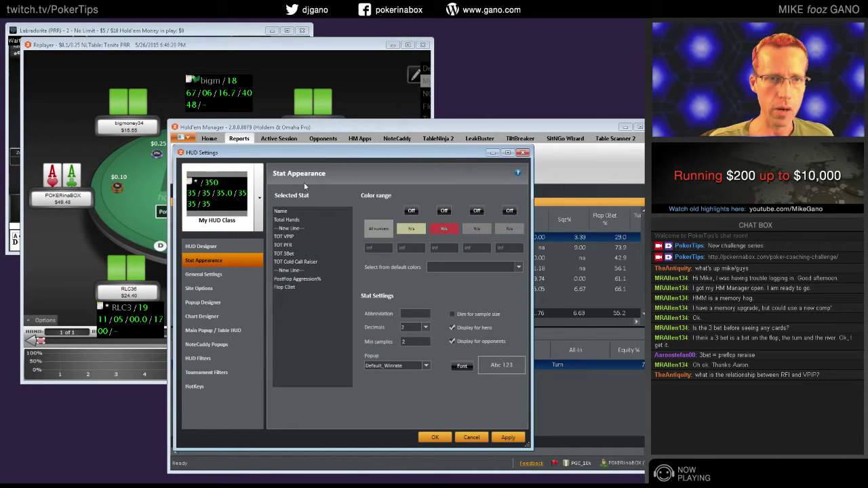
# Step: Set the Total Hands stat's color for all numbers to dark gray and apply it to the HUD
pyautogui.click(301, 221)
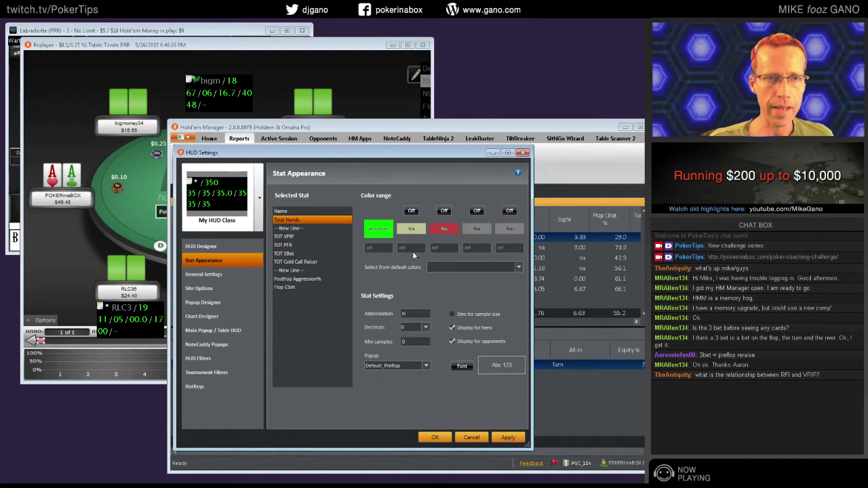
pyautogui.click(379, 229)
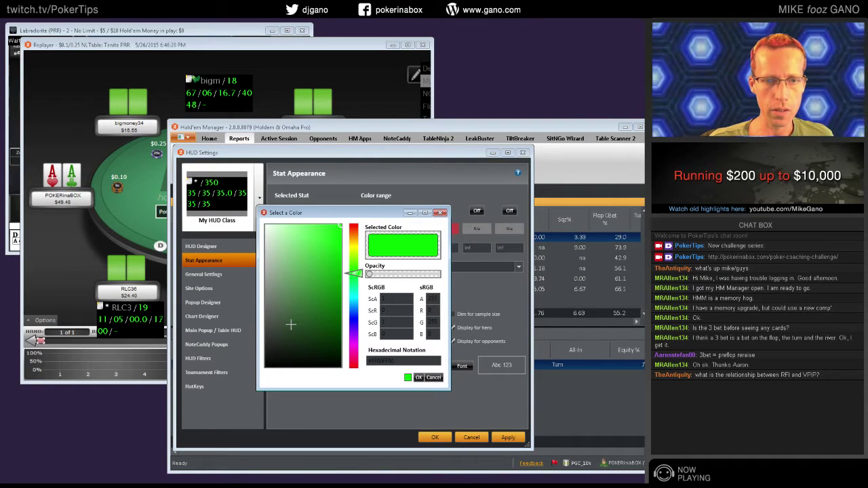
pyautogui.click(268, 314)
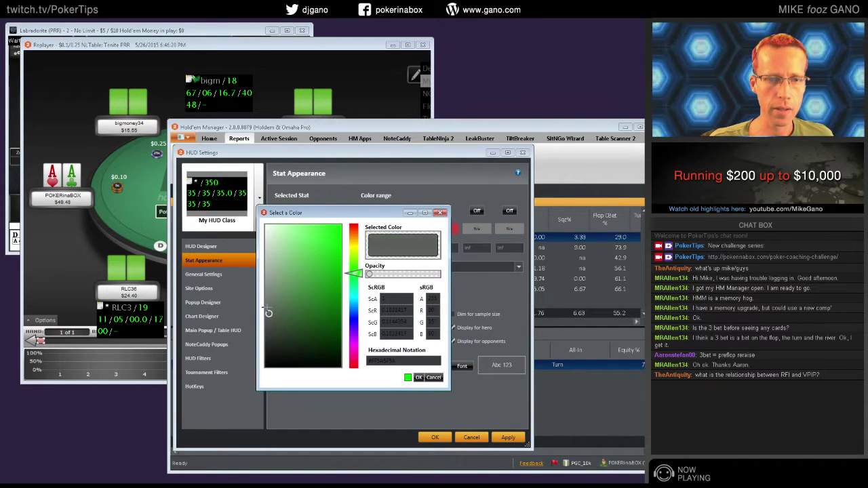
pyautogui.click(266, 306)
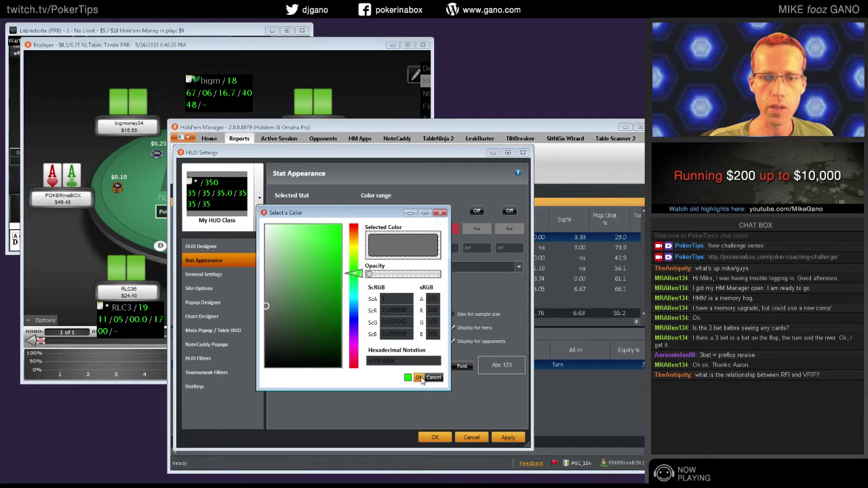
pyautogui.click(420, 378)
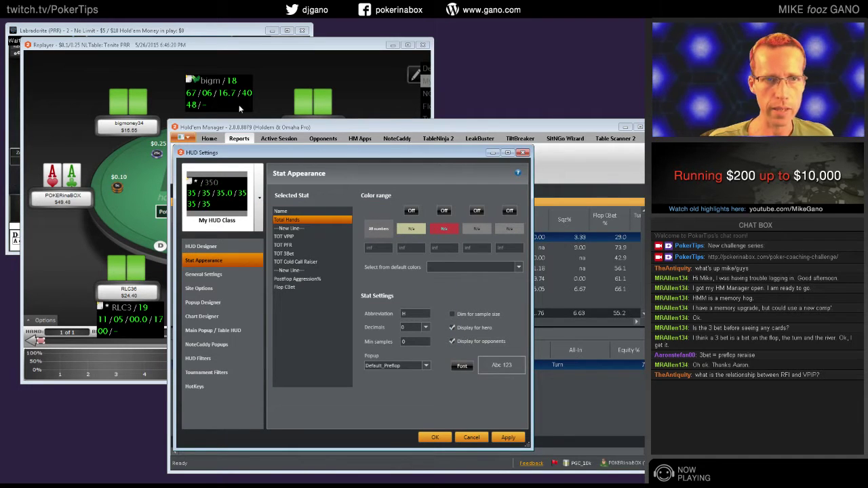
pyautogui.click(506, 437)
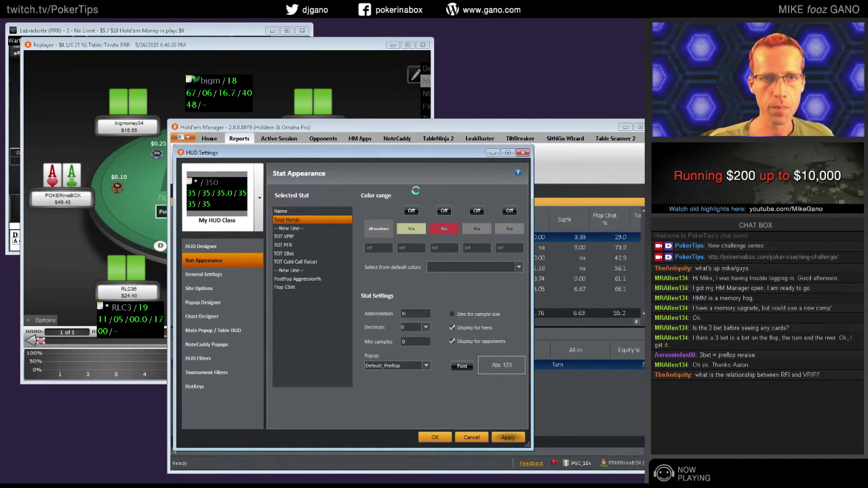
# Step: Check the Total Hands color on the big blind player's HUD and stats popup in the replayer
pyautogui.click(237, 82)
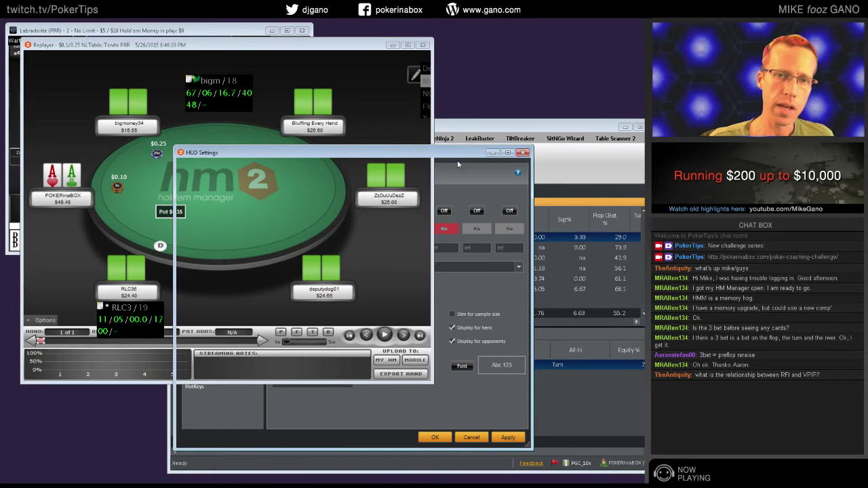
pyautogui.click(226, 80)
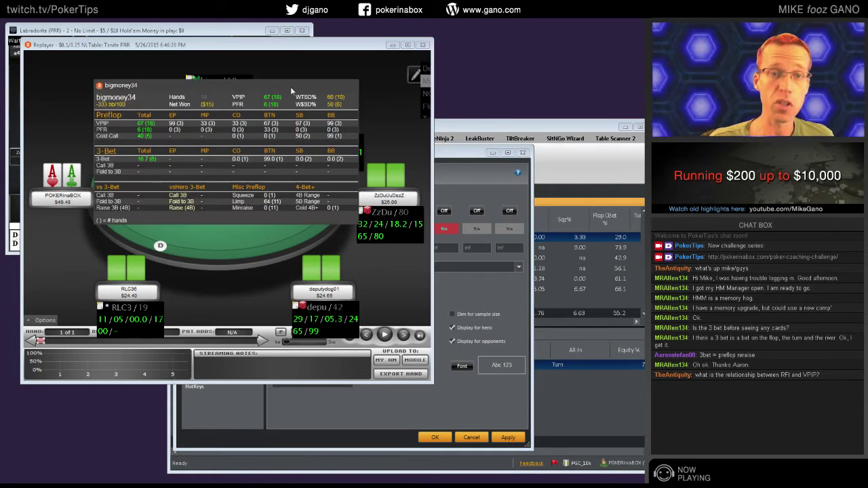
pyautogui.click(382, 167)
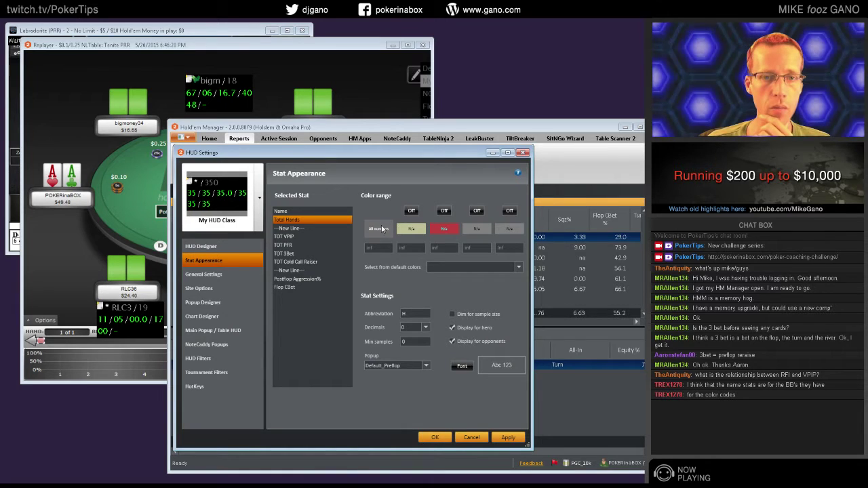
# Step: Review the appearance settings of the Name, Total Hands and TOT VPIP stats, including the TOT VPIP abbreviation
pyautogui.click(322, 211)
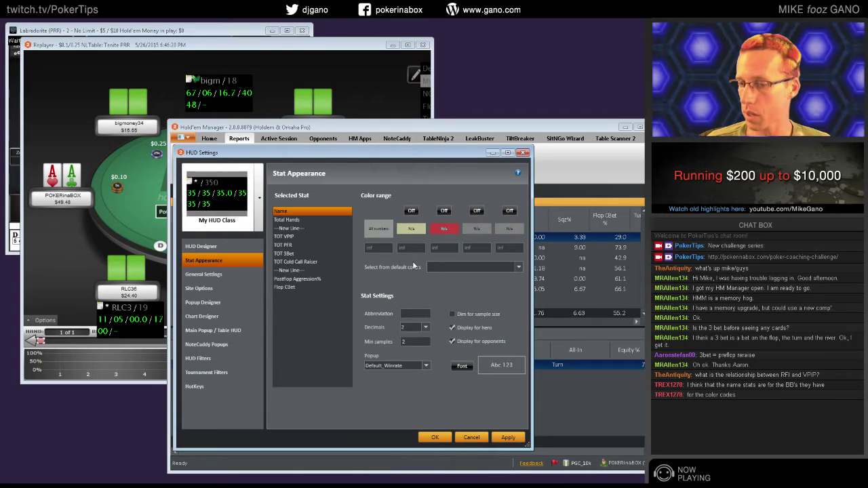
pyautogui.click(324, 228)
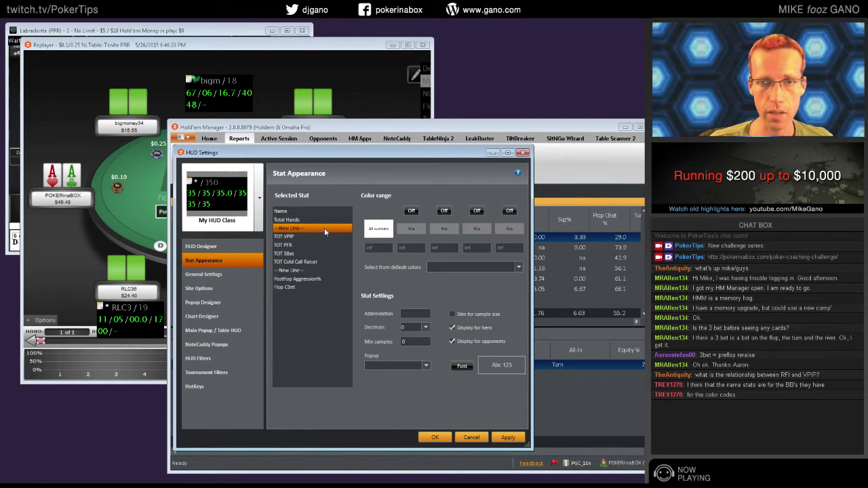
pyautogui.click(324, 237)
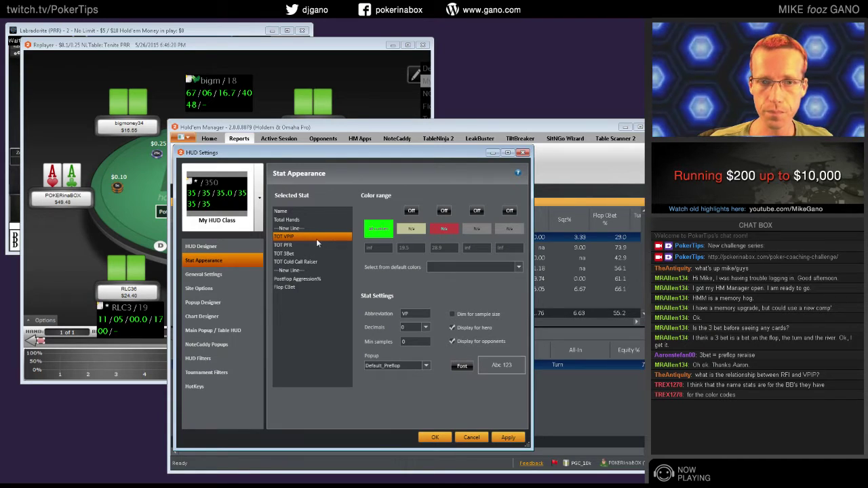
pyautogui.click(325, 219)
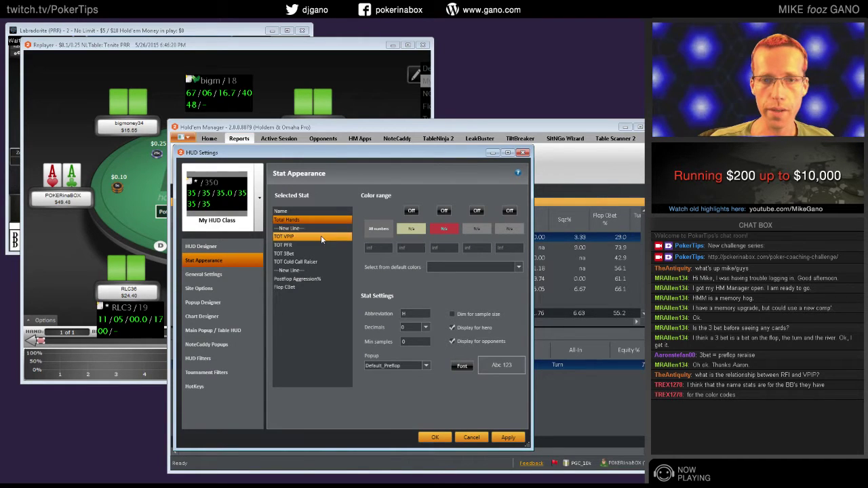
pyautogui.click(321, 235)
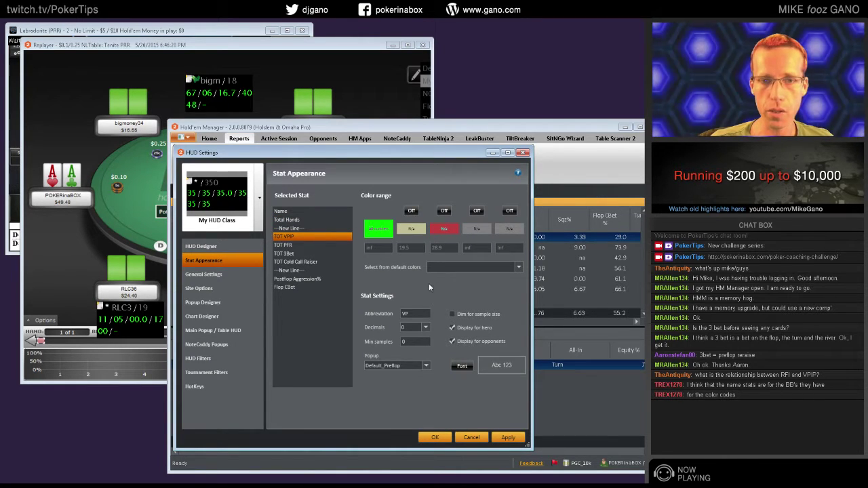
pyautogui.click(421, 313)
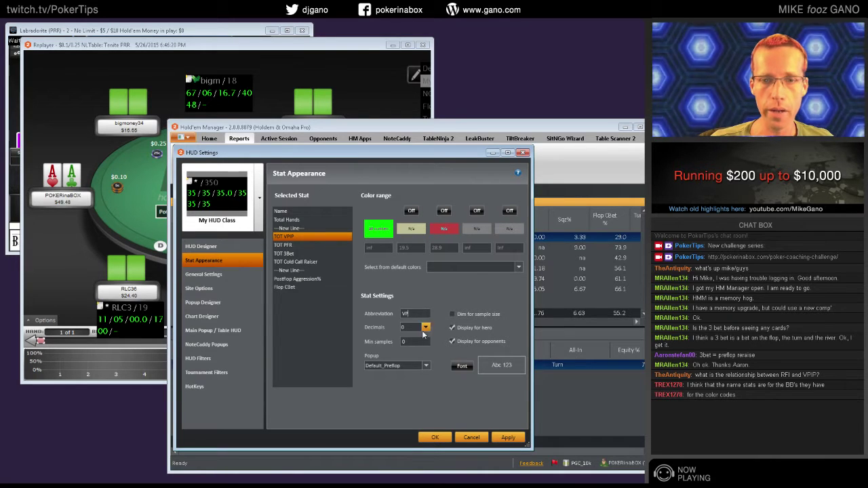
# Step: Turn on Show abbreviations in the common HUD settings and apply the change
pyautogui.click(224, 275)
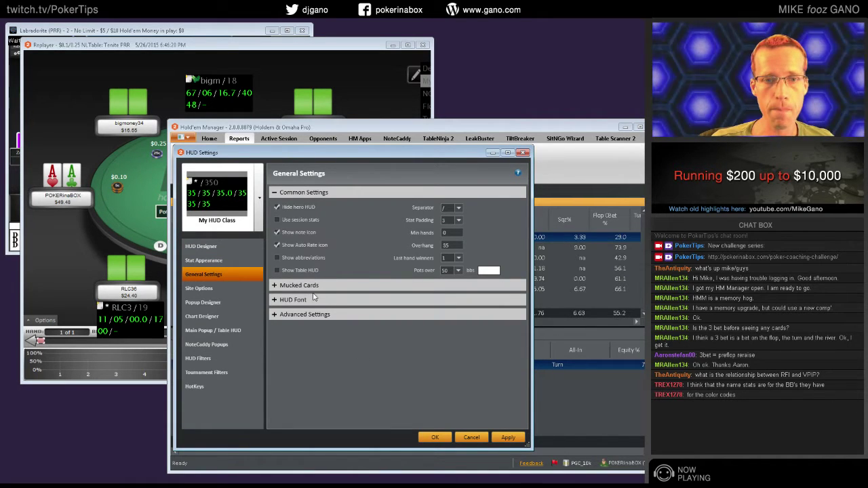
pyautogui.click(287, 258)
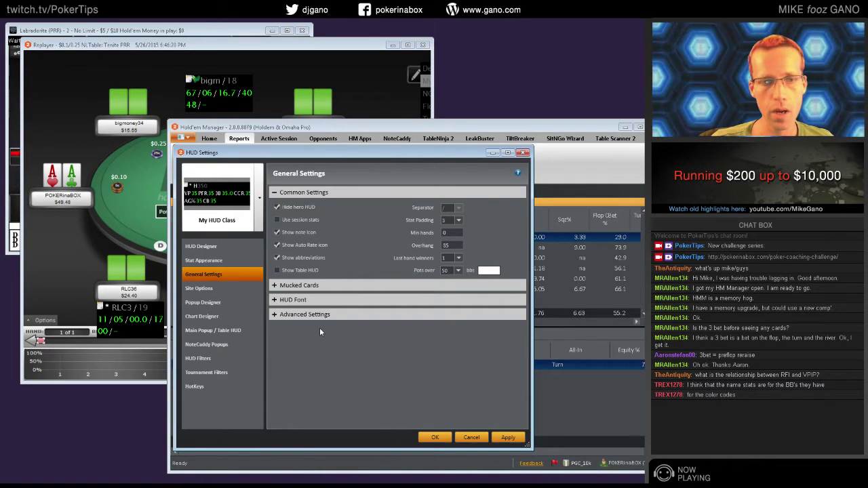
pyautogui.click(506, 437)
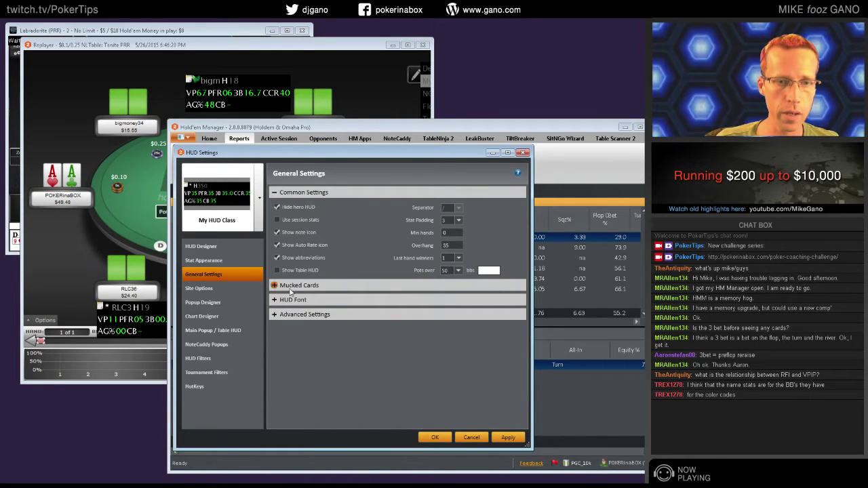
# Step: Examine the abbreviations assigned to the Total Hands and TOT PFR stats in Stat Appearance
pyautogui.click(209, 259)
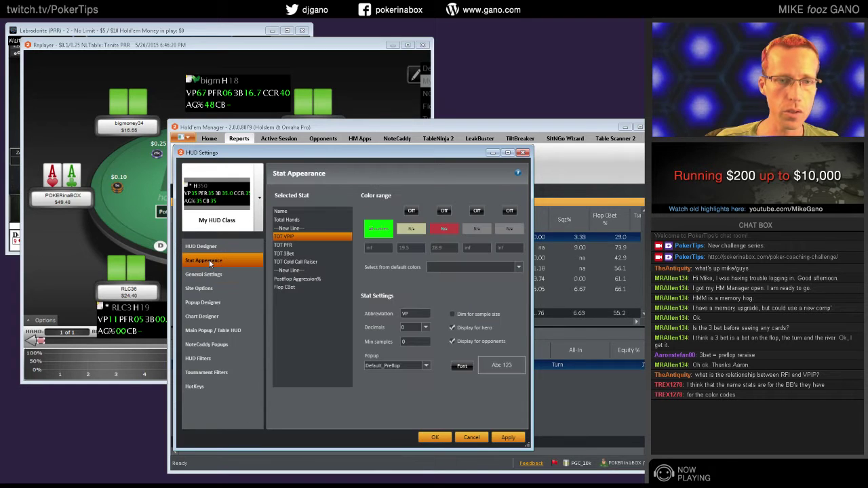
pyautogui.click(298, 220)
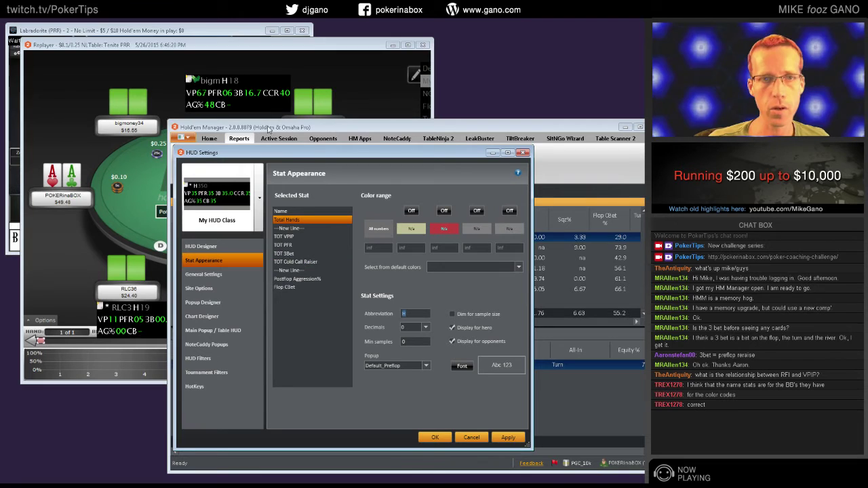
pyautogui.click(309, 248)
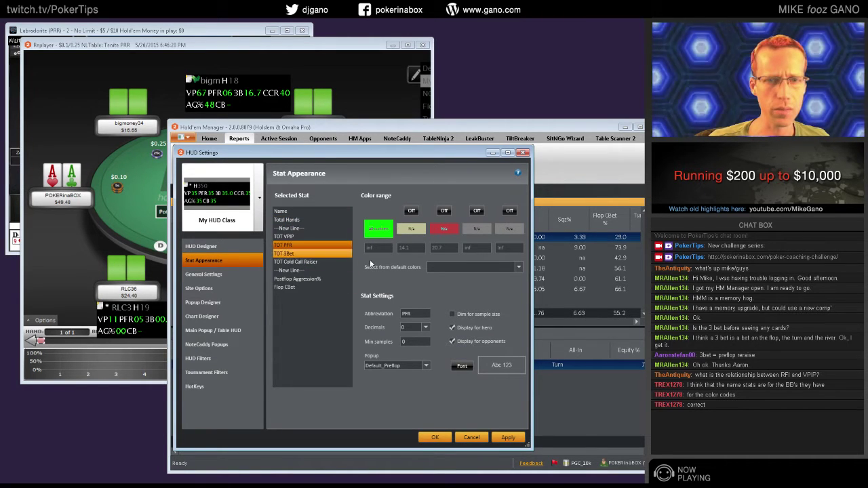
# Step: Shorten the abbreviations of TOT PFR to PF, TOT Cold Call Raiser to CC and Postflop Aggression% to AG, and apply
pyautogui.click(415, 314)
pyautogui.press('BackSpace')
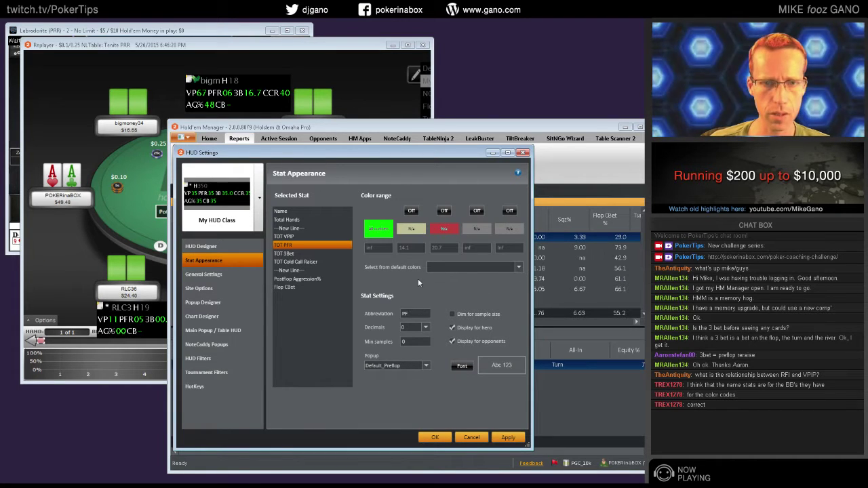
pyautogui.click(312, 254)
pyautogui.click(303, 263)
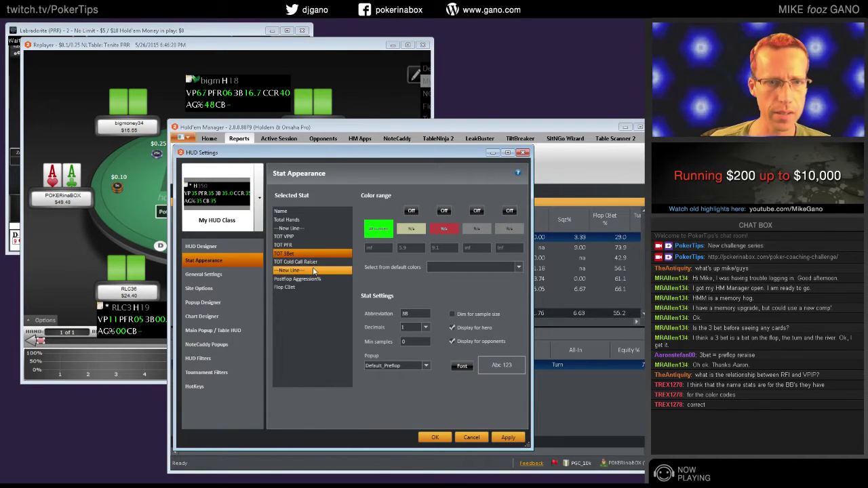
pyautogui.click(416, 313)
pyautogui.press('BackSpace')
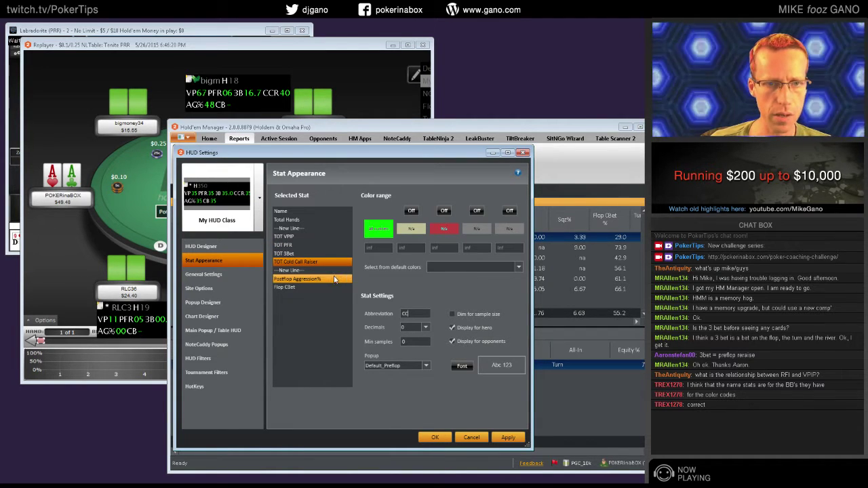
pyautogui.click(330, 278)
pyautogui.click(299, 287)
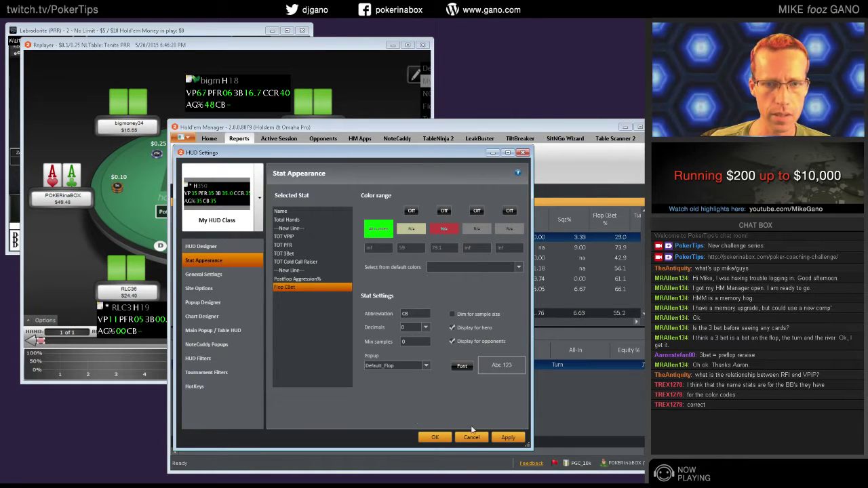
pyautogui.click(504, 437)
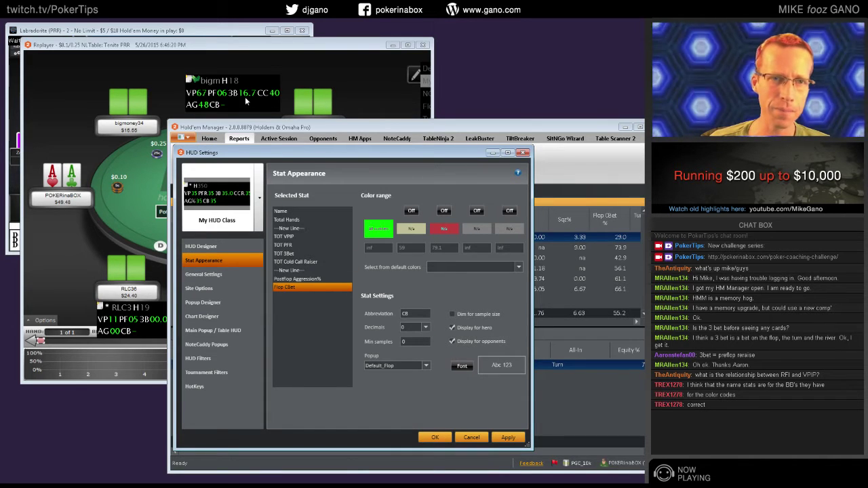
# Step: Check the shortened stat abbreviations on the big blind player's HUD in the replayer
pyautogui.click(252, 100)
pyautogui.click(439, 270)
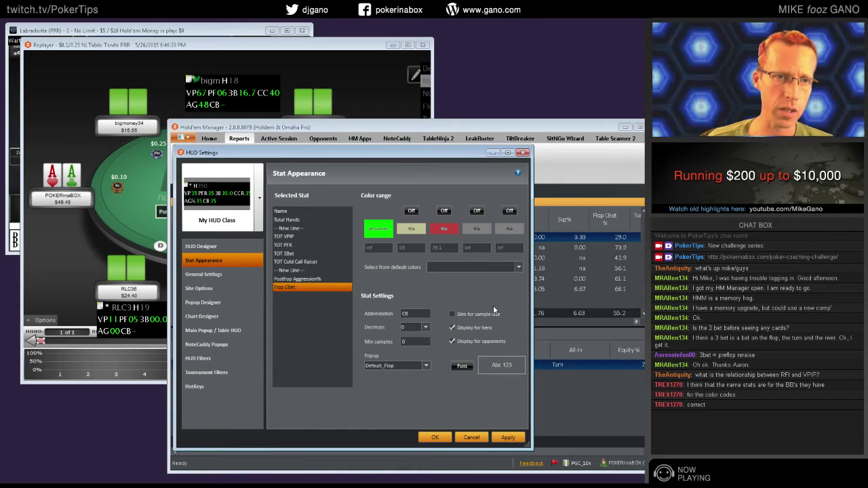
pyautogui.click(248, 101)
pyautogui.click(460, 179)
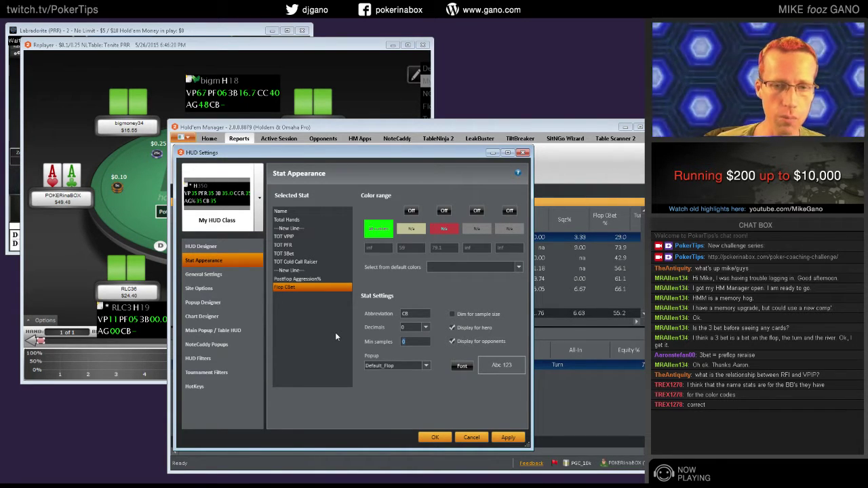
# Step: Examine the Min samples and Dim for sample size options of the Flop CBet stat
pyautogui.click(415, 342)
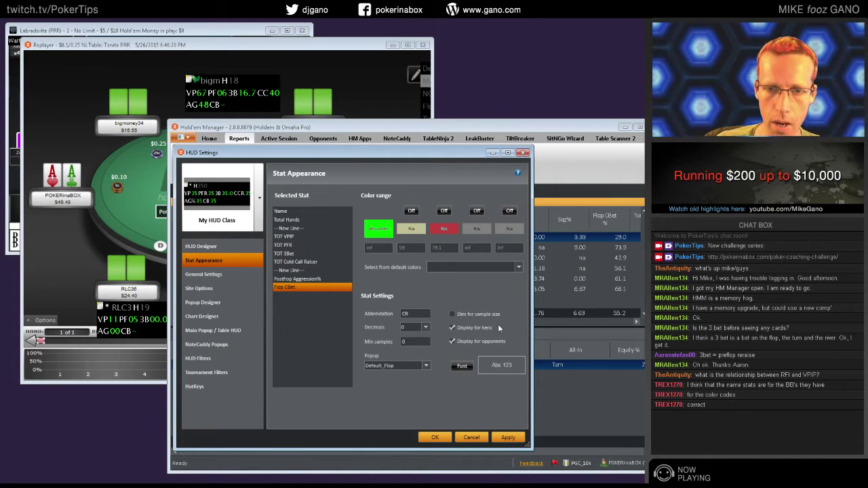
pyautogui.click(463, 314)
pyautogui.click(464, 315)
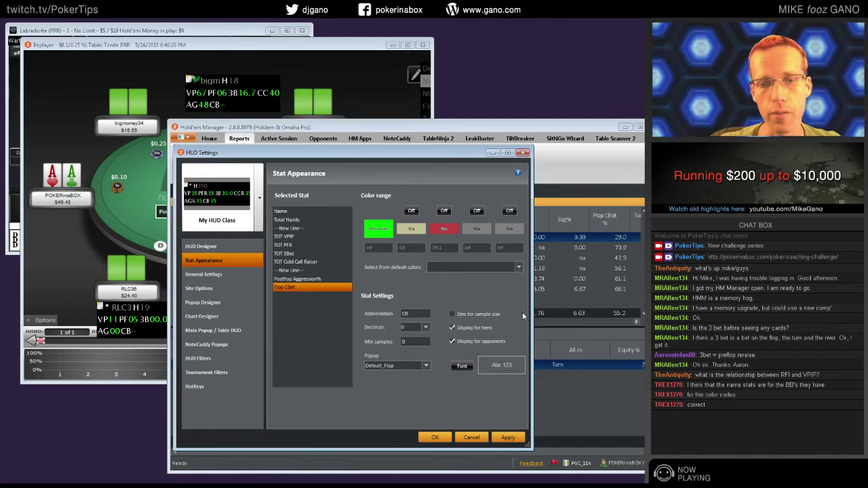
# Step: Turn off Display for hero for the Flop CBet stat
pyautogui.click(467, 329)
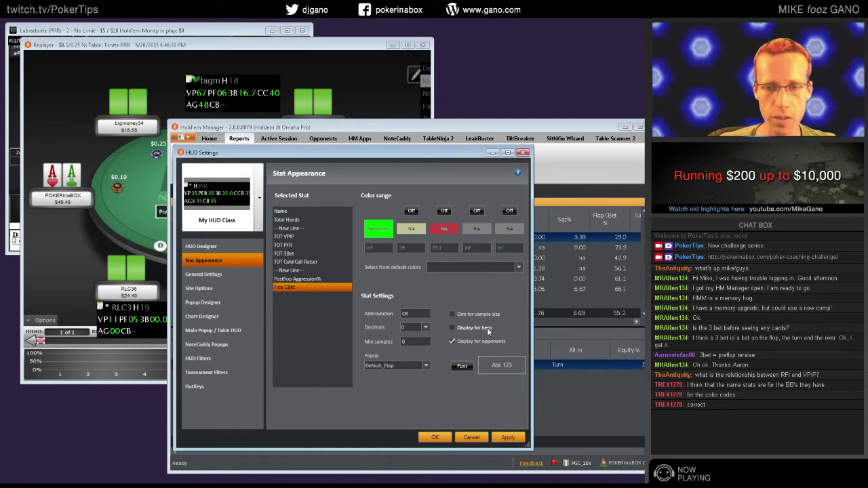
pyautogui.click(488, 331)
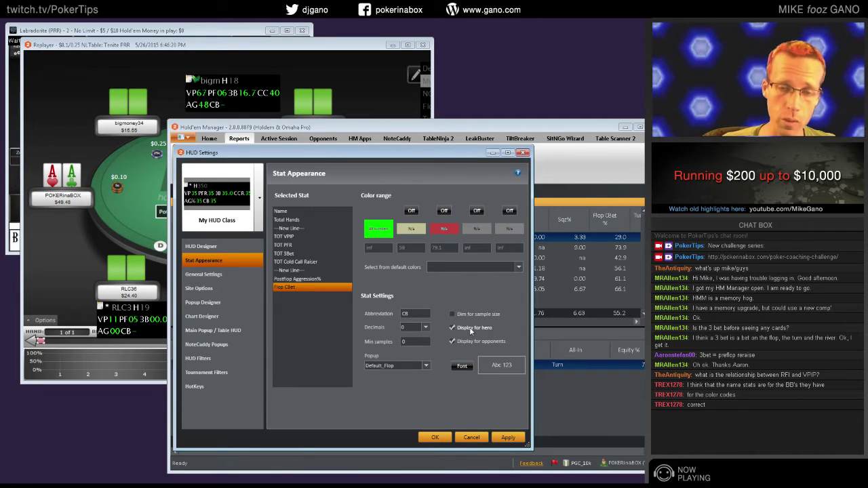
pyautogui.click(472, 331)
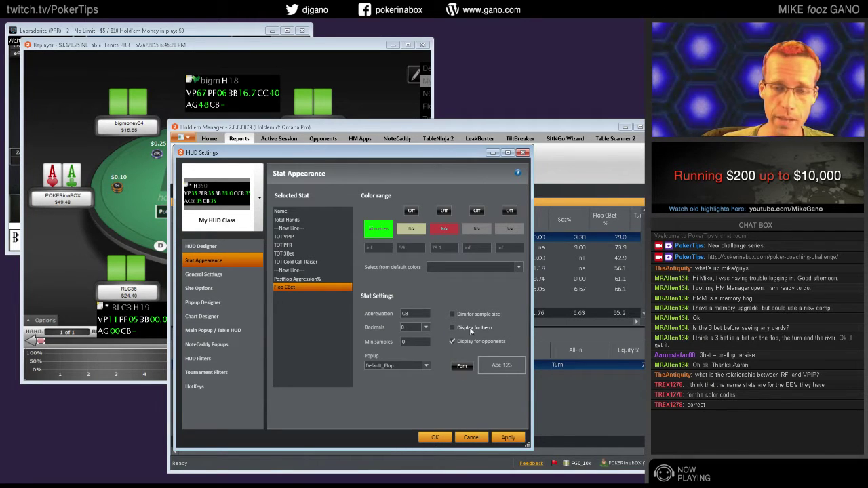
pyautogui.click(471, 331)
pyautogui.click(471, 331)
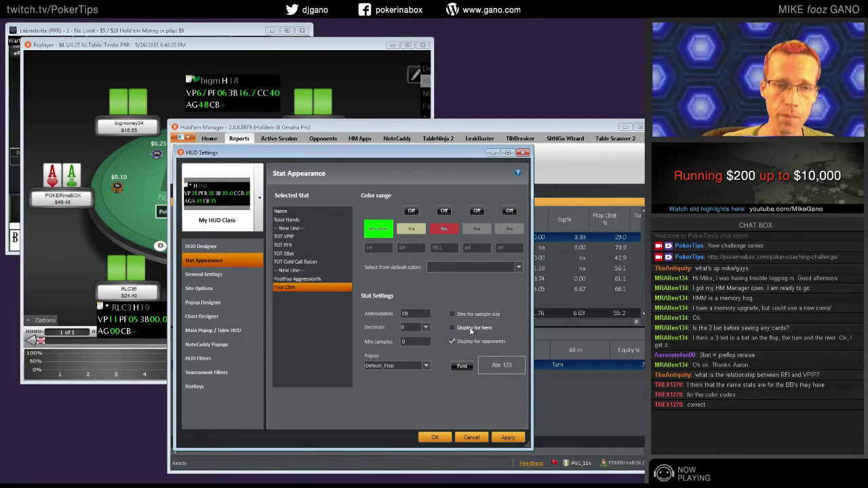
pyautogui.click(481, 327)
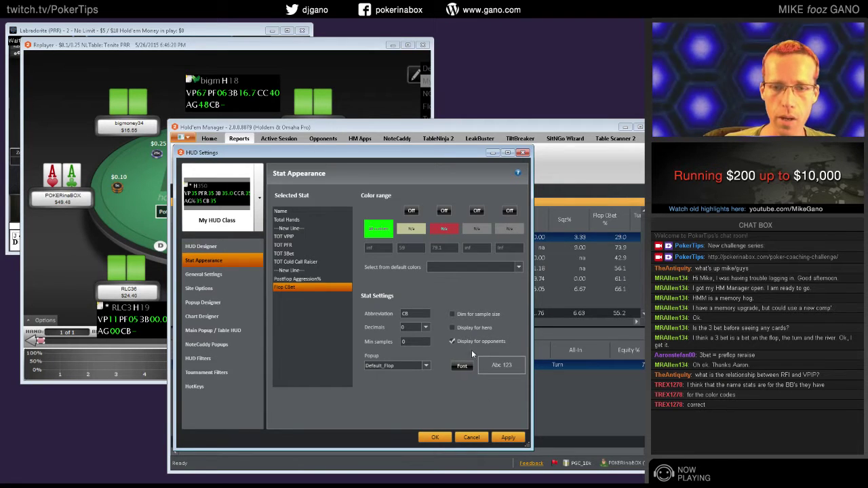
# Step: Compare the Display for hero settings of the Postflop Aggression%, Name and Flop CBet stats
pyautogui.click(321, 278)
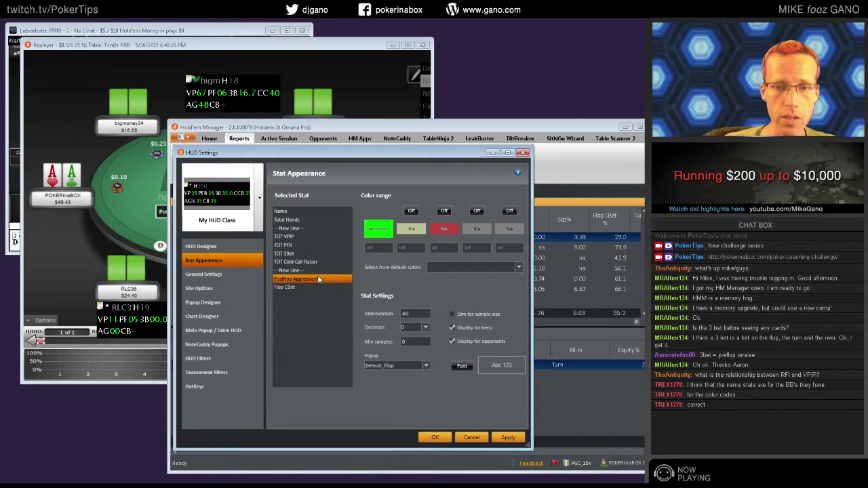
pyautogui.click(287, 211)
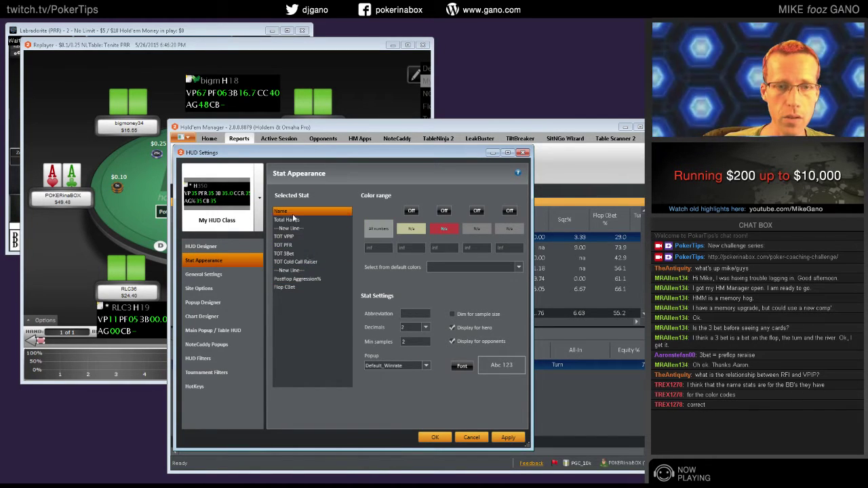
pyautogui.moveTo(297, 228); pyautogui.dragTo(306, 287)
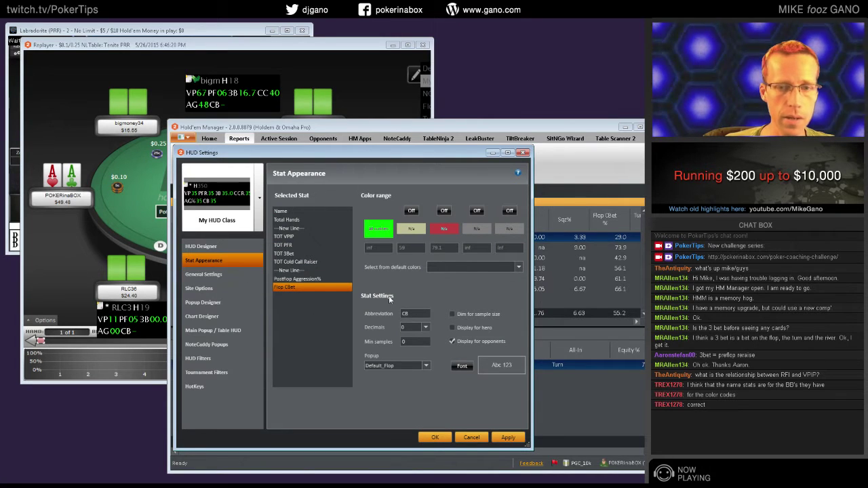
pyautogui.click(309, 279)
# Step: Examine the note and Auto Rate icon options in General Settings against the big blind player's HUD icons, reopening HUD Settings in between
pyautogui.click(224, 274)
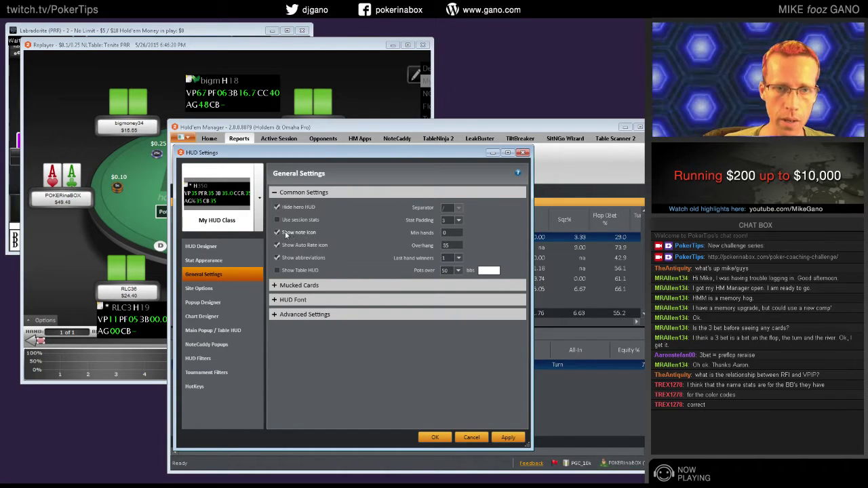
pyautogui.click(189, 79)
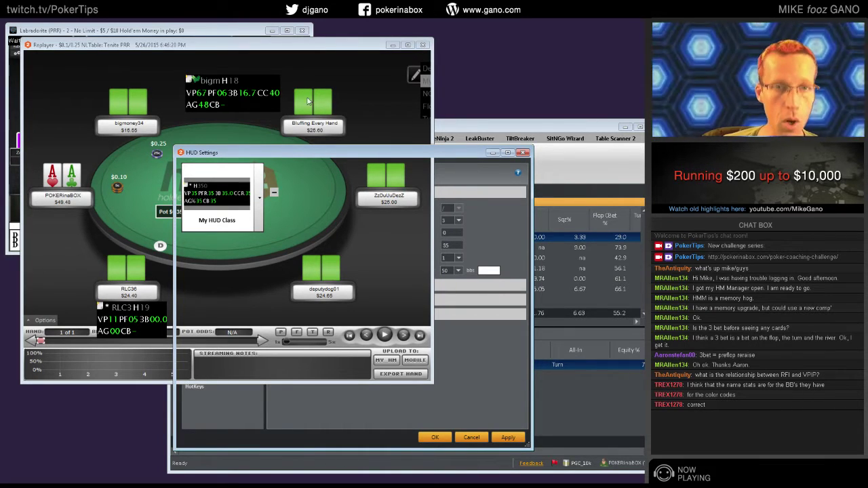
pyautogui.click(523, 153)
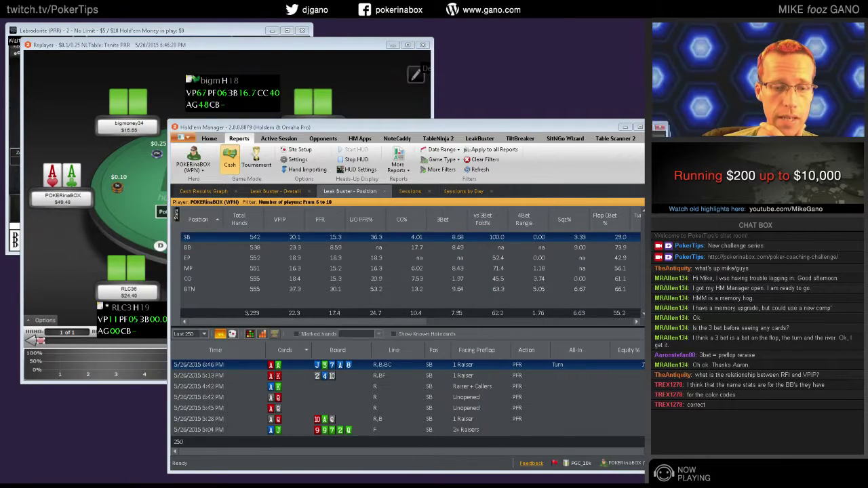
pyautogui.click(356, 169)
pyautogui.moveTo(401, 191); pyautogui.dragTo(484, 101)
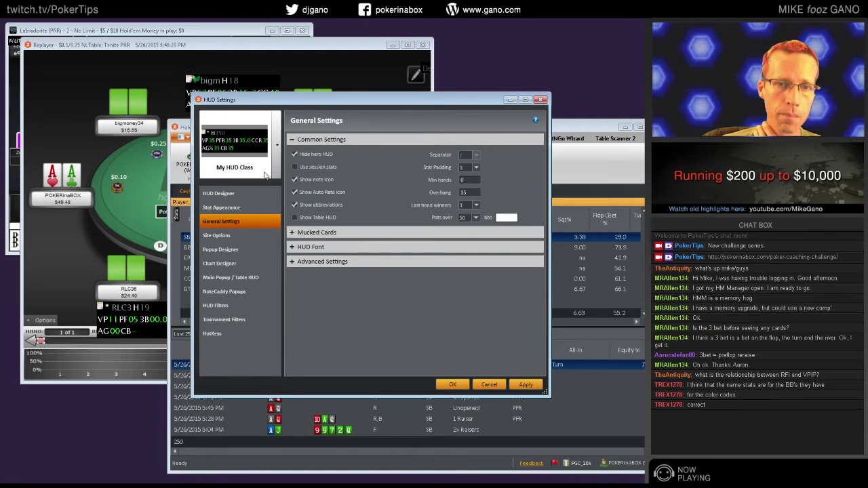
pyautogui.click(197, 81)
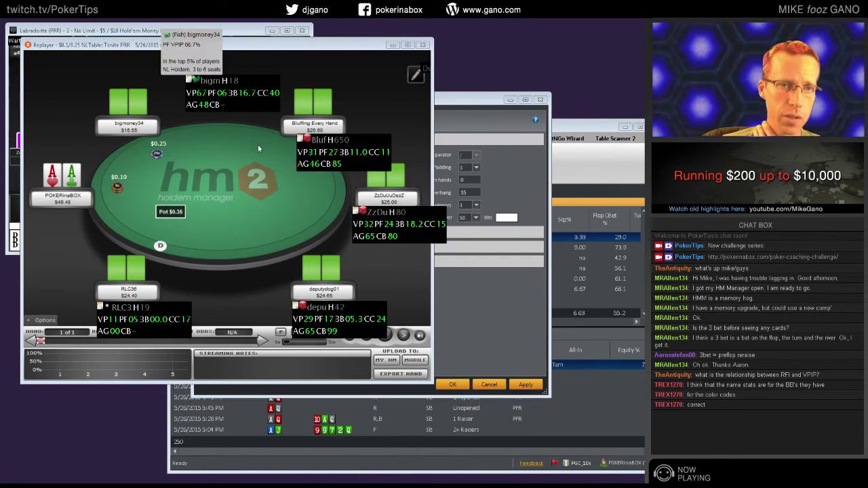
pyautogui.click(258, 144)
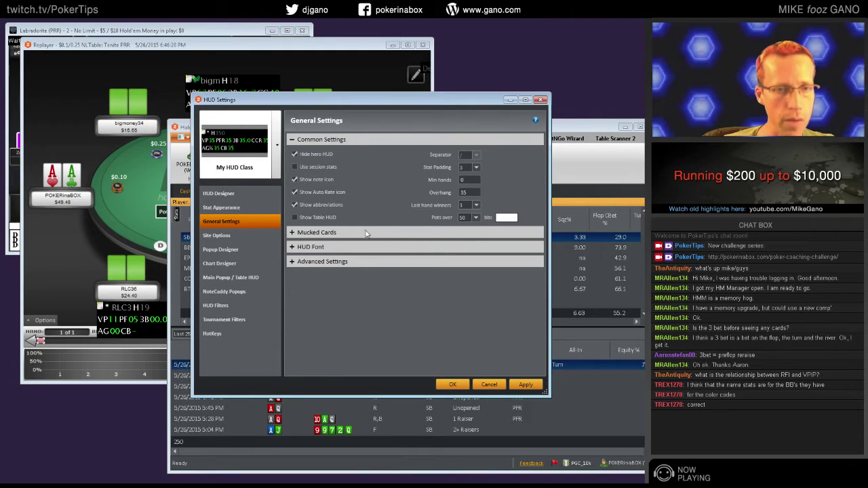
# Step: Review the Show Table HUD, Min hands and Overhang options in the common HUD settings
pyautogui.click(324, 217)
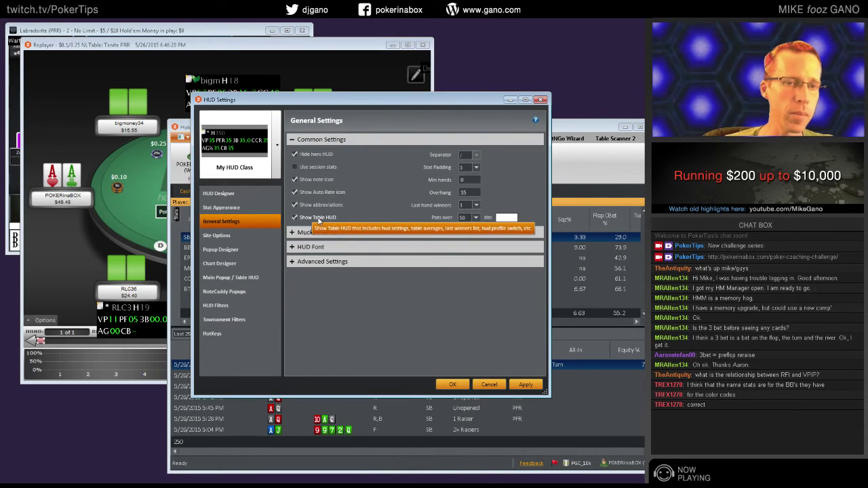
pyautogui.click(319, 219)
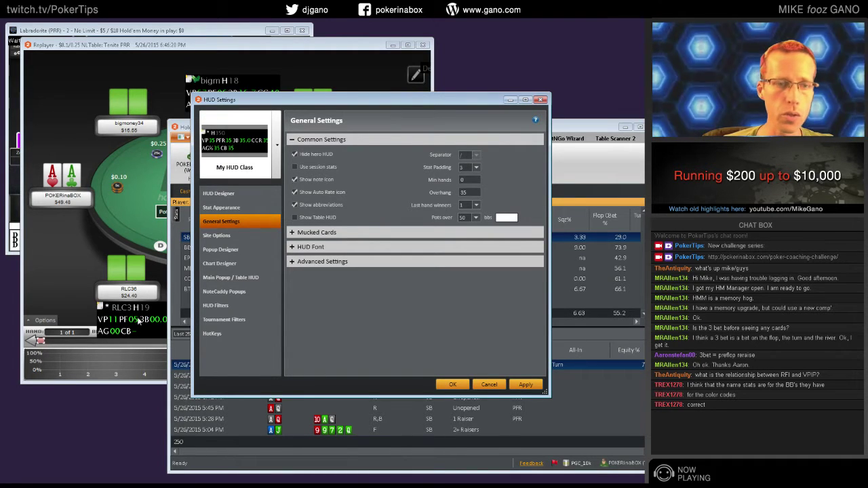
pyautogui.click(393, 150)
pyautogui.click(492, 159)
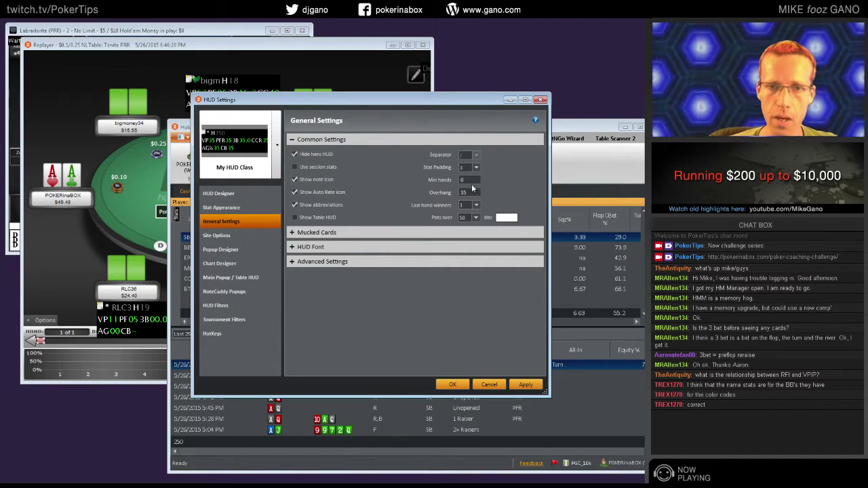
pyautogui.doubleClick(464, 181)
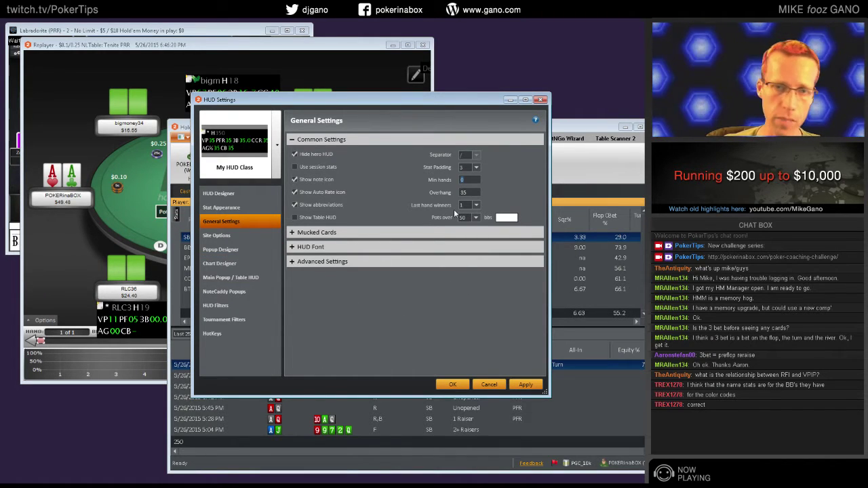
pyautogui.click(473, 192)
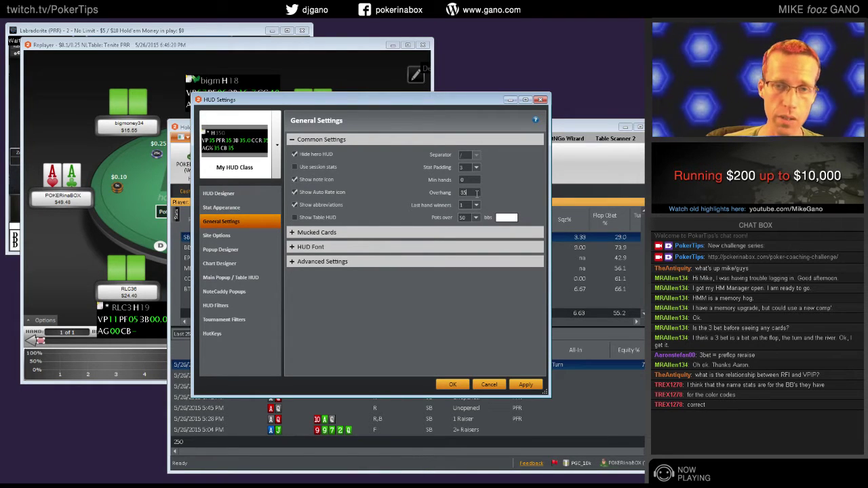
pyautogui.click(469, 192)
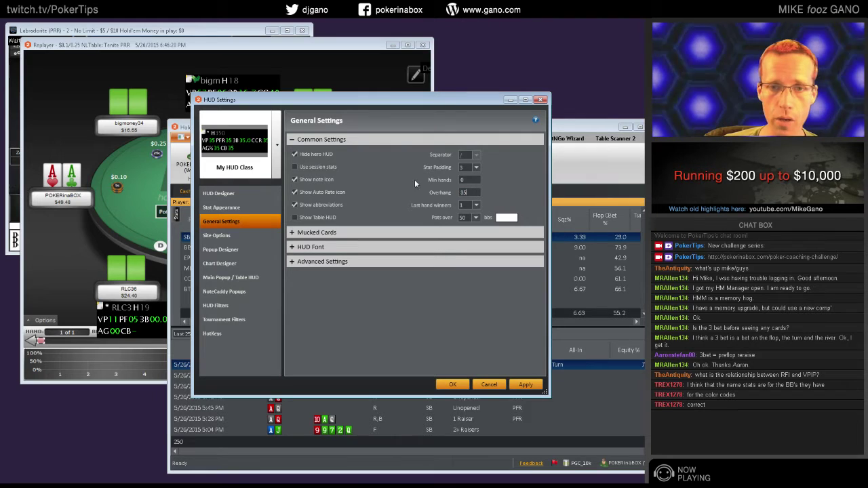
# Step: Set Last hand winners to 3 in the common HUD settings
pyautogui.click(477, 206)
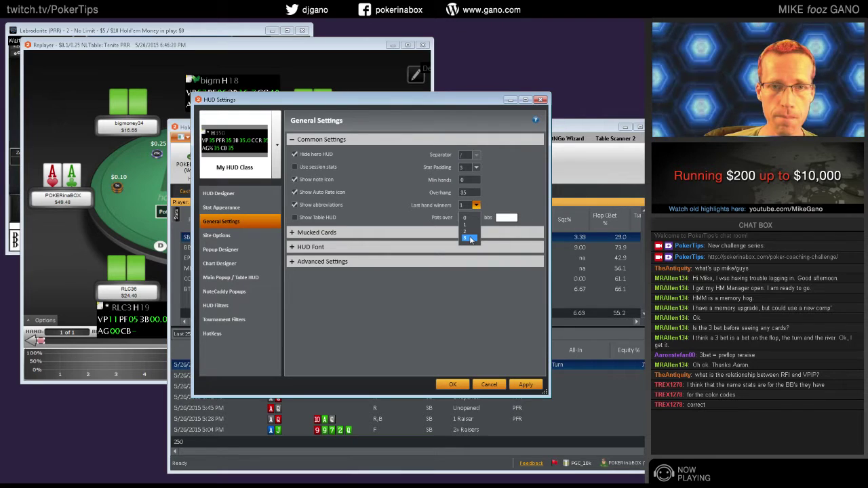
pyautogui.click(470, 238)
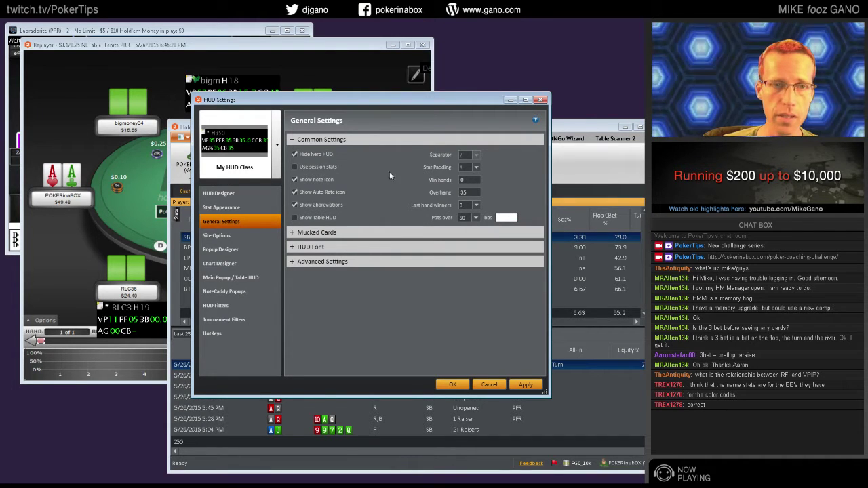
pyautogui.click(477, 205)
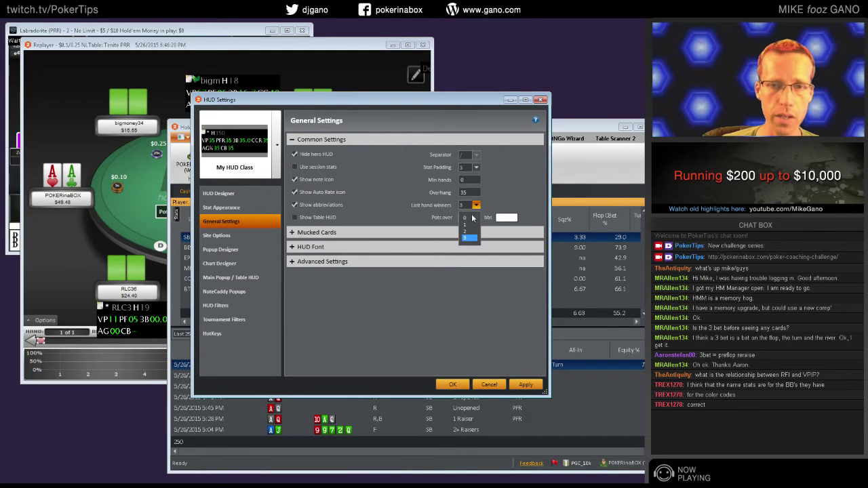
pyautogui.click(470, 237)
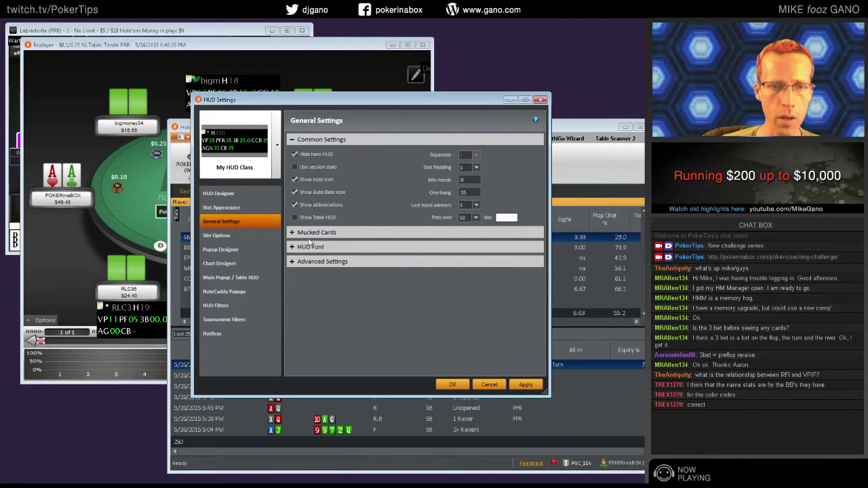
# Step: Look through the Mucked Cards, HUD Font and Advanced Settings sections of General Settings, collapsing each one again
pyautogui.click(291, 232)
pyautogui.click(292, 232)
pyautogui.click(292, 247)
pyautogui.click(297, 248)
pyautogui.click(294, 262)
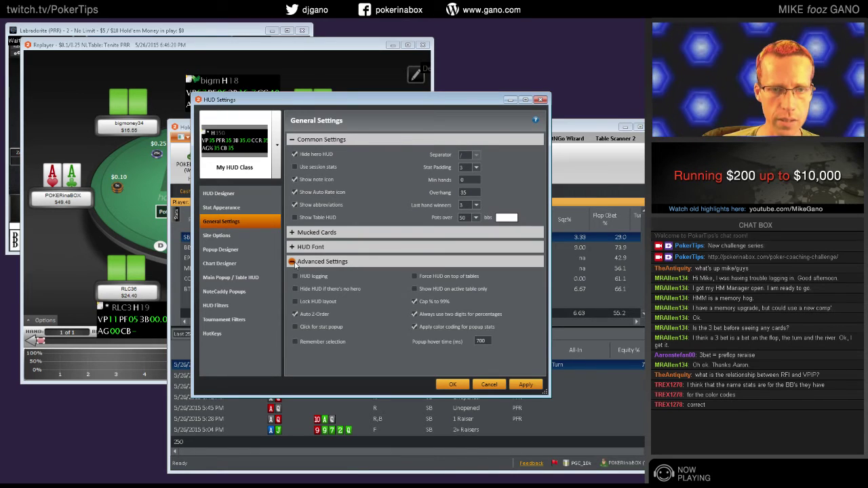
pyautogui.click(293, 262)
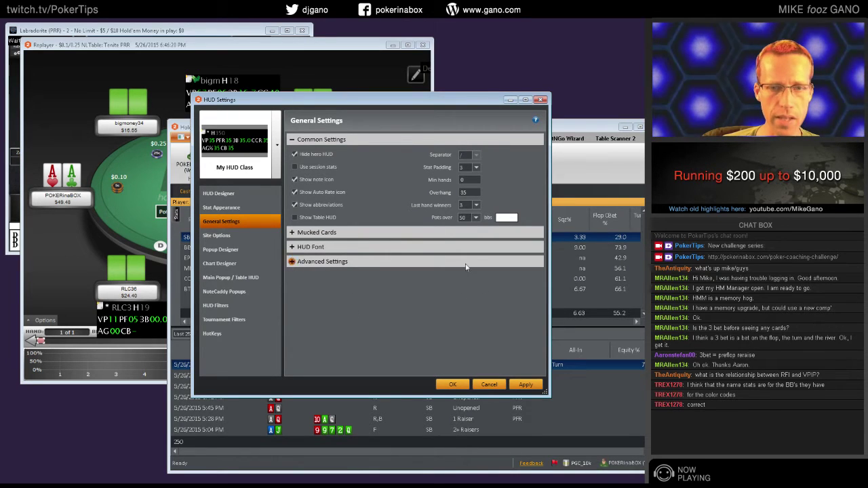
# Step: Accept the HUD settings, reposition the hand replayer, and move the 80-hand player's HUD panel inside the table window
pyautogui.click(466, 386)
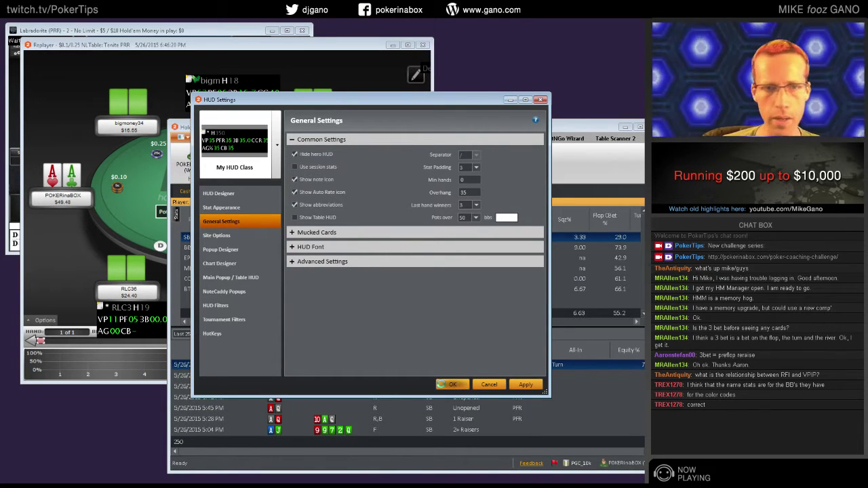
pyautogui.click(144, 135)
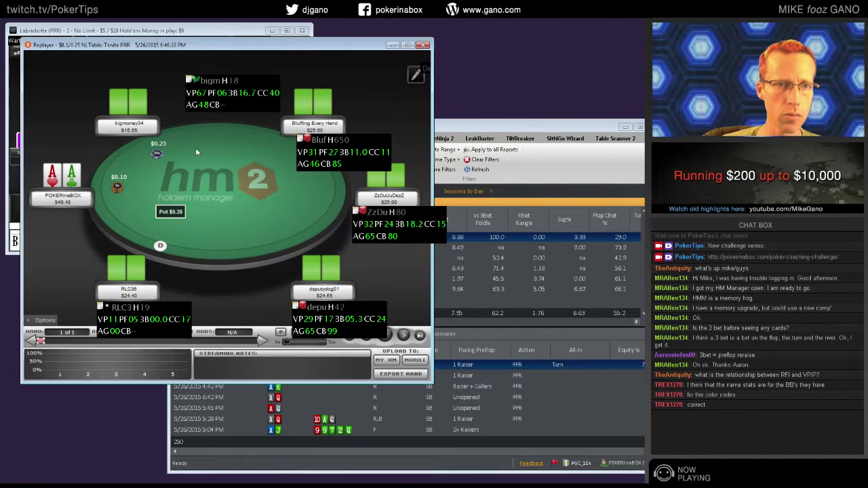
pyautogui.moveTo(288, 49); pyautogui.dragTo(360, 58)
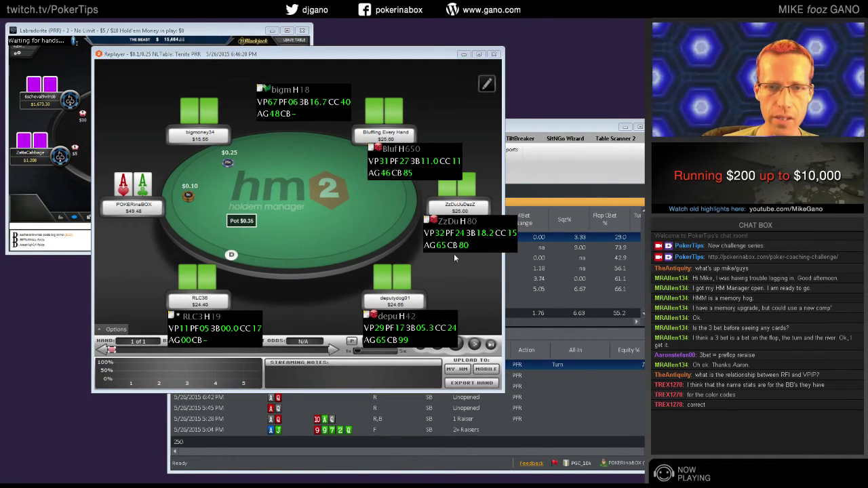
pyautogui.moveTo(454, 252); pyautogui.dragTo(449, 234)
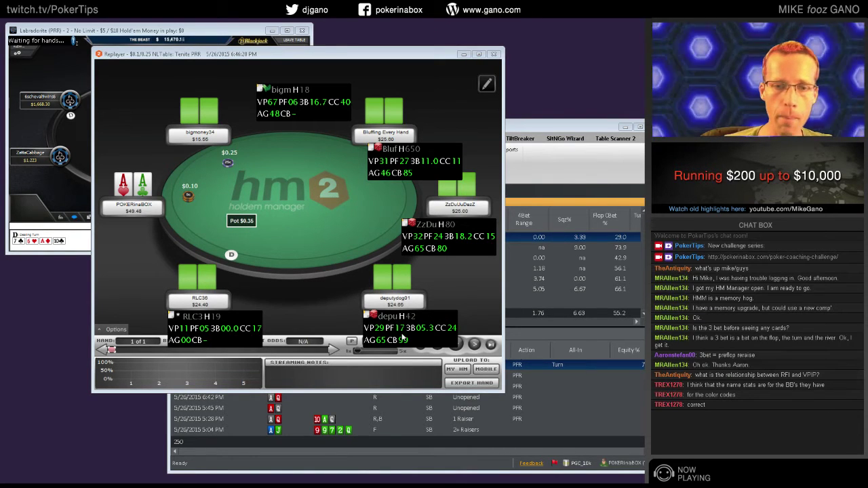
# Step: Examine the aggression and continuation bet stats on the table, including the postflop pop-ups of the 80-hand and 650-hand players
pyautogui.moveTo(402, 342)
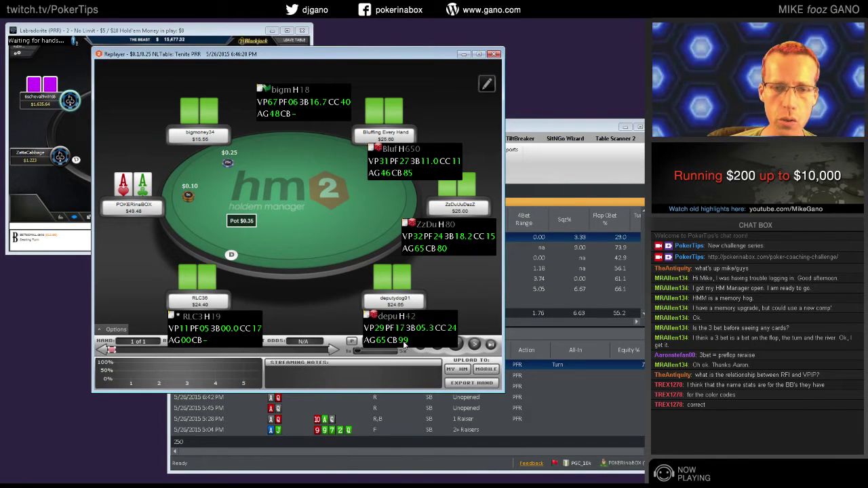
pyautogui.moveTo(404, 345)
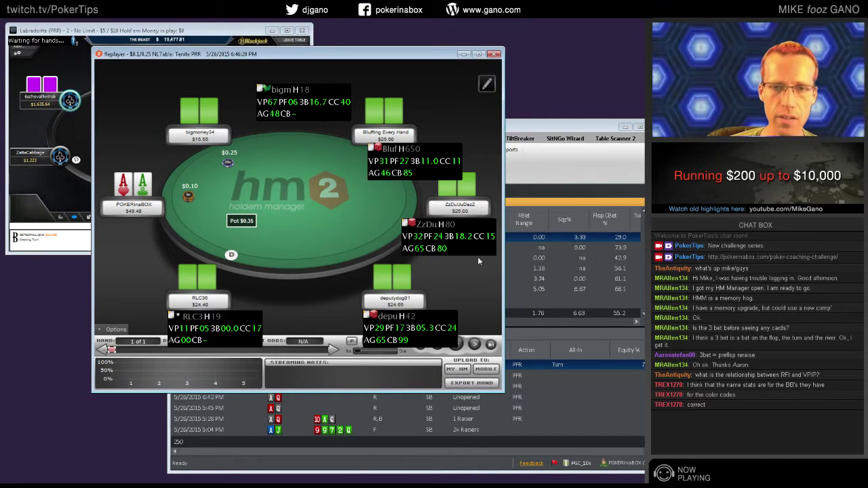
pyautogui.click(441, 249)
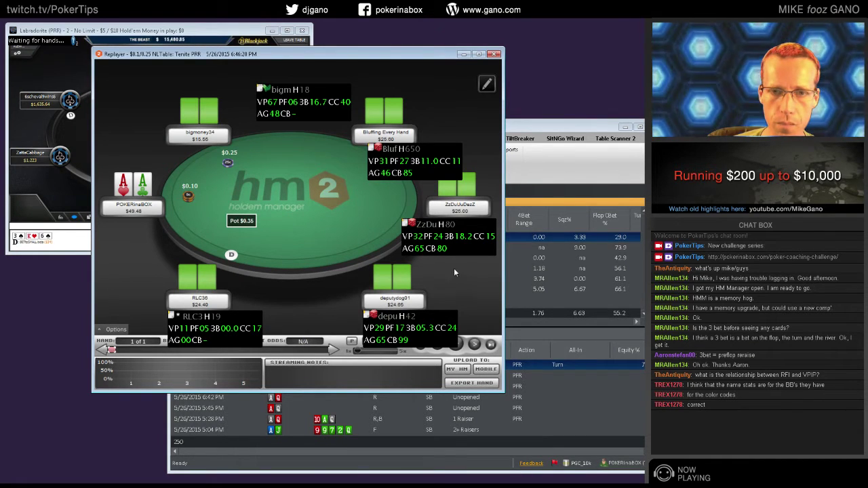
pyautogui.click(420, 249)
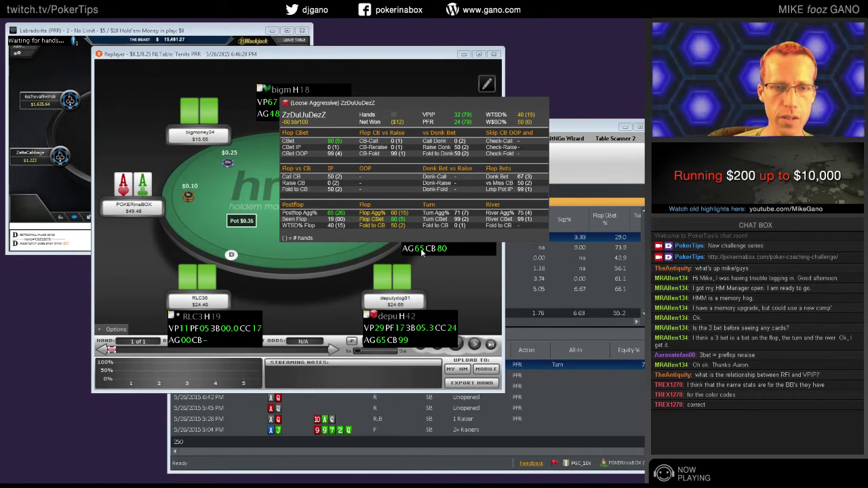
pyautogui.click(316, 221)
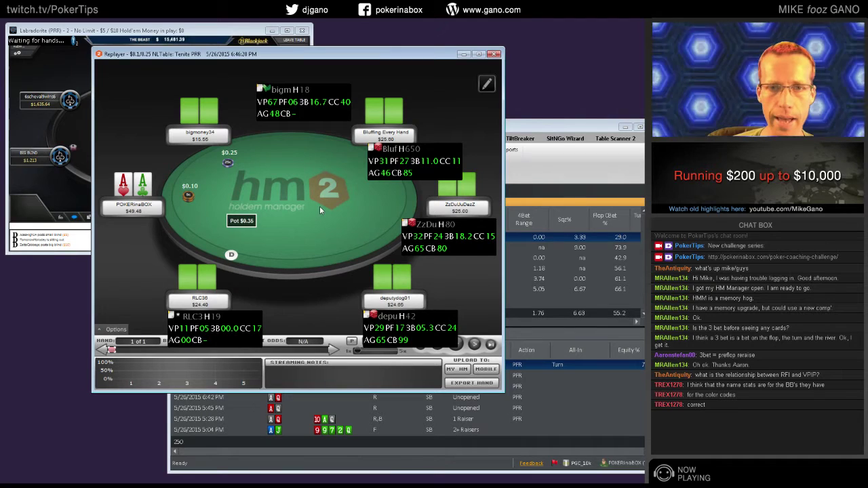
pyautogui.click(410, 174)
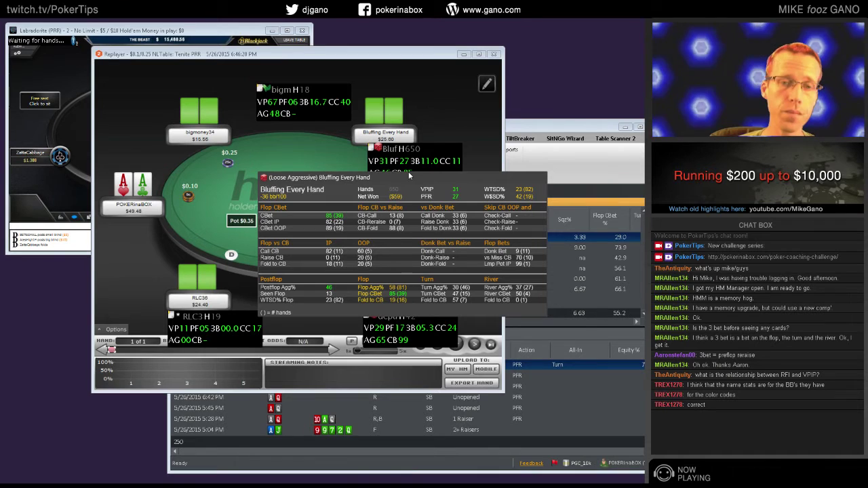
pyautogui.click(388, 242)
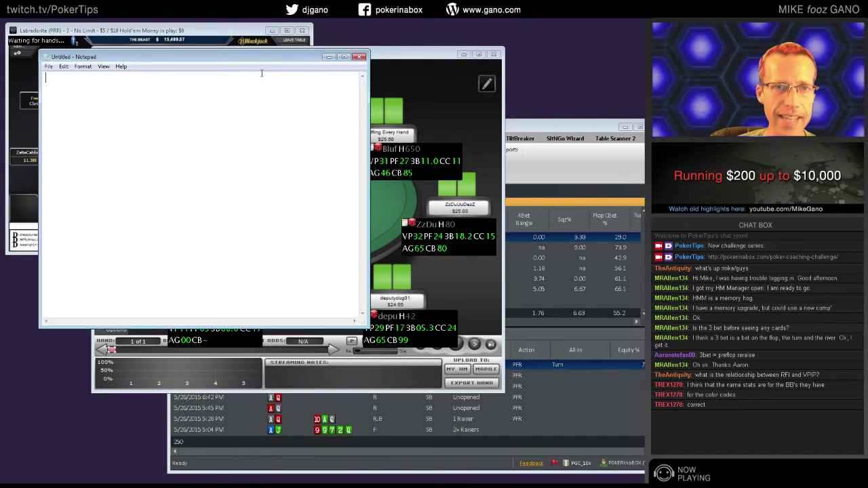
# Step: Position a blank Notepad window over the replayer and write "back in 2 minutes" in it
pyautogui.moveTo(235, 62); pyautogui.dragTo(440, 90)
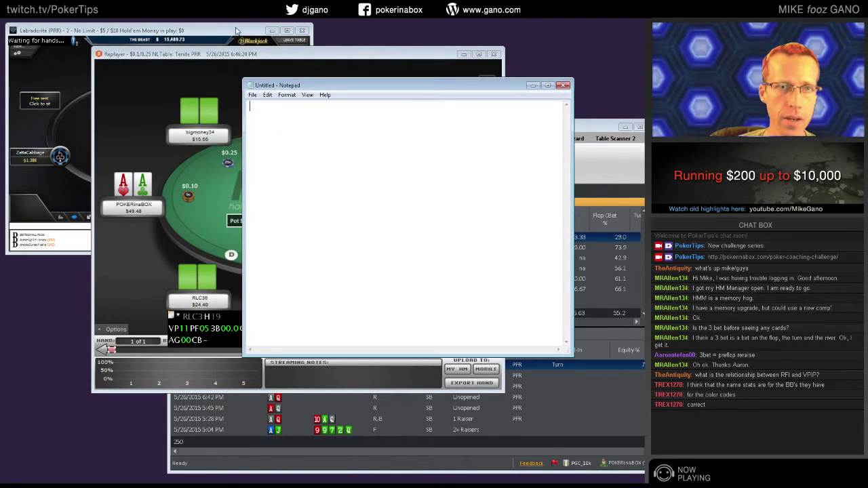
pyautogui.moveTo(359, 86); pyautogui.dragTo(410, 78)
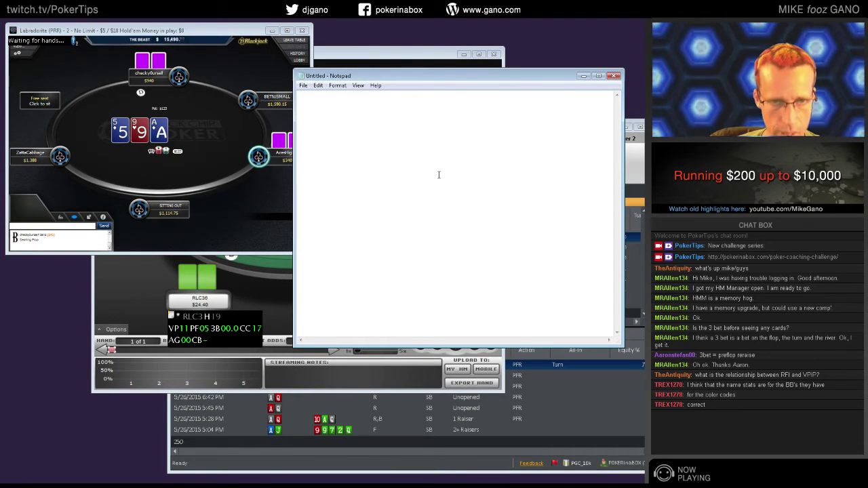
pyautogui.write('back ')
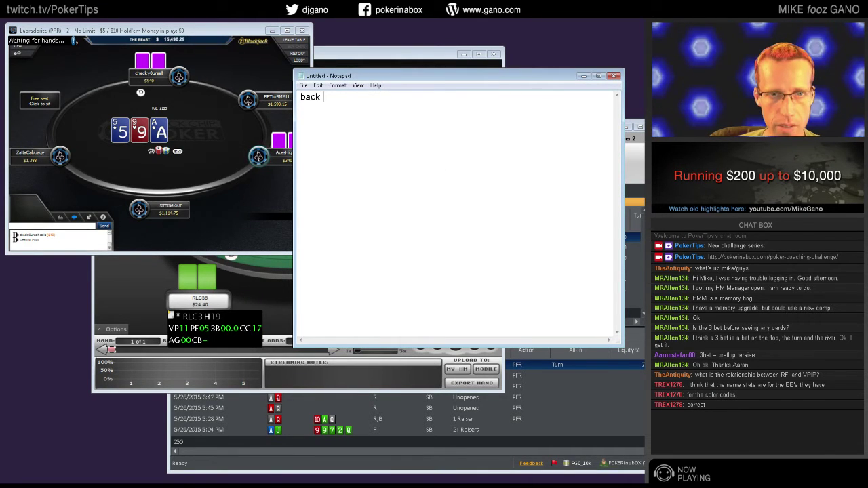
pyautogui.write('in 2 minutes')
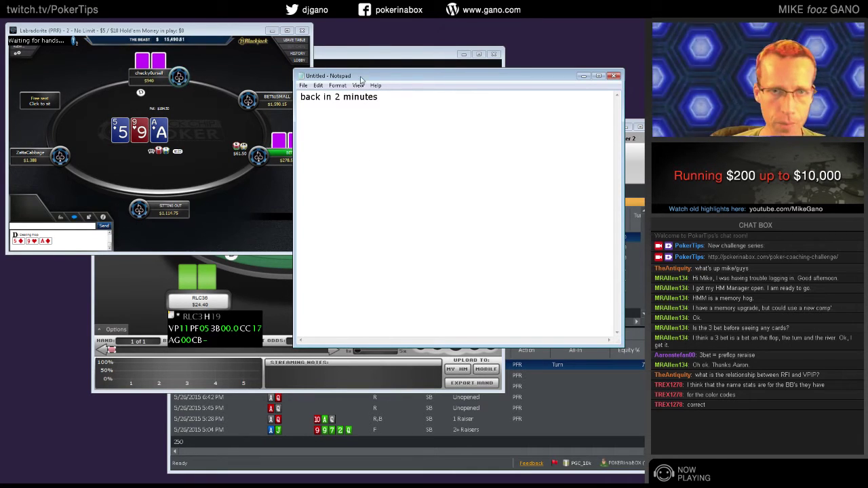
# Step: Return to the replayer and review the 80-hand player's postflop and preflop stat pop-ups, including WTSD%
pyautogui.click(367, 54)
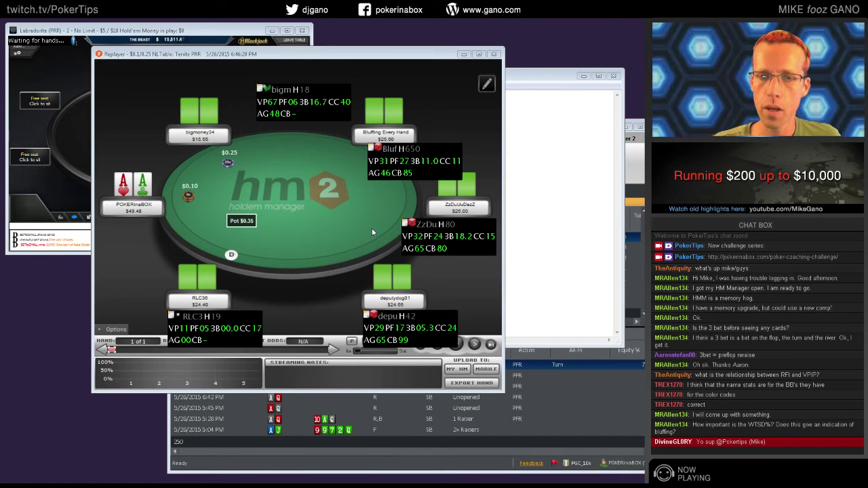
pyautogui.click(432, 240)
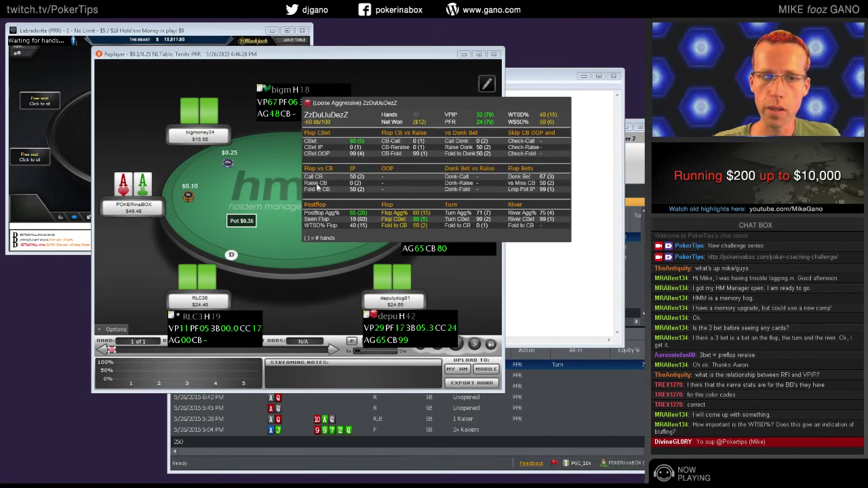
pyautogui.click(318, 187)
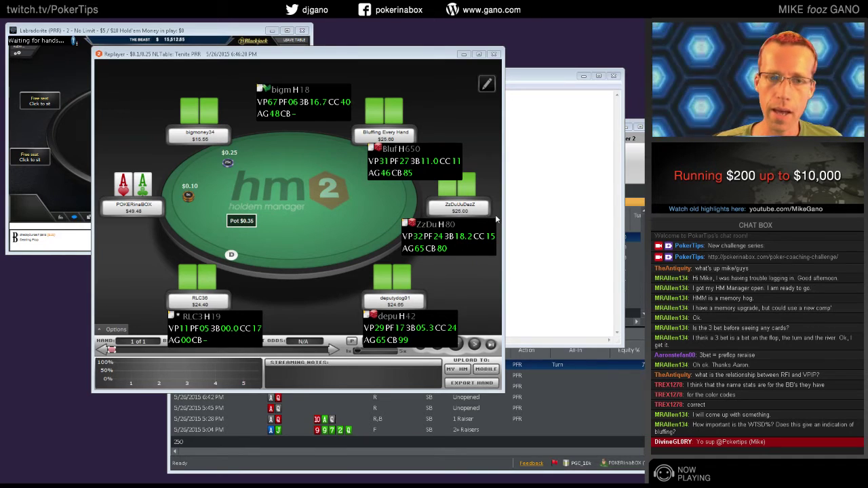
pyautogui.click(450, 227)
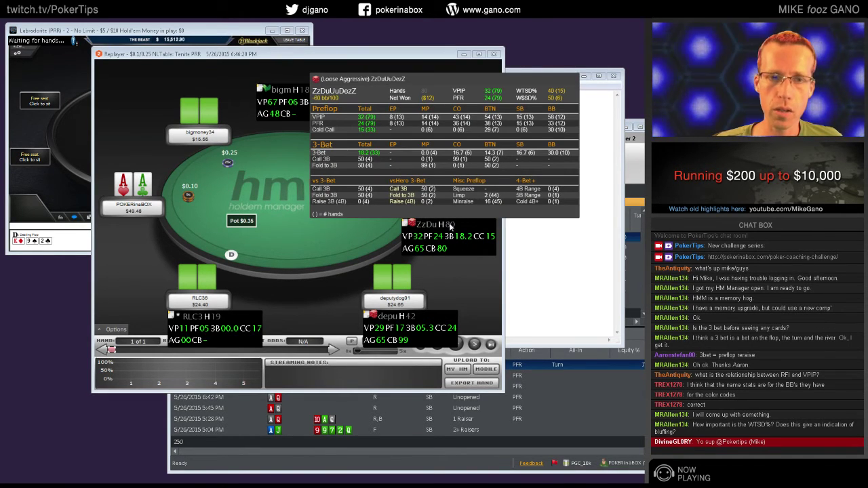
pyautogui.click(452, 243)
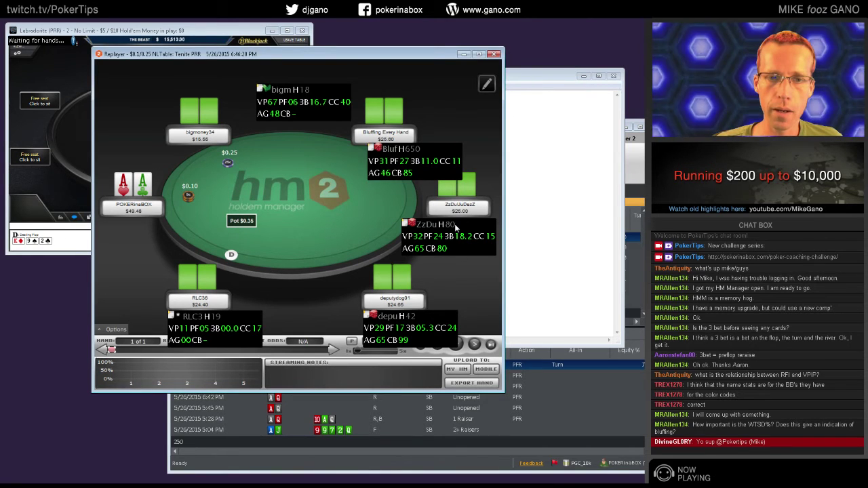
pyautogui.click(455, 227)
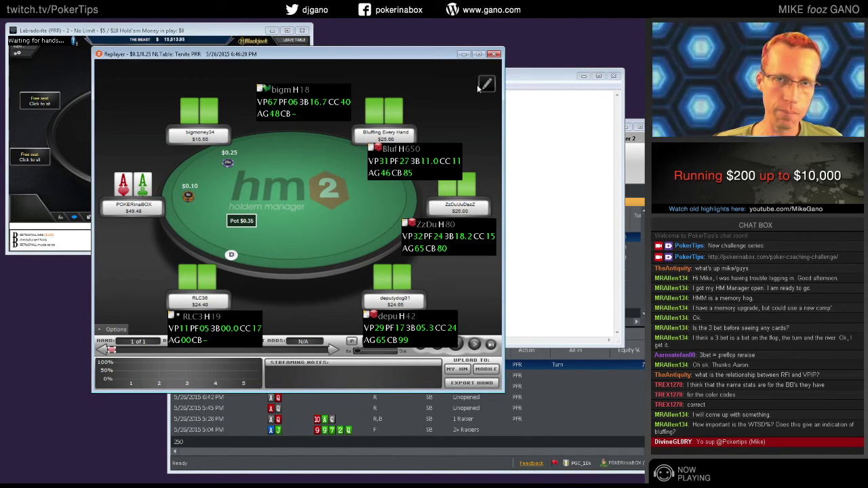
# Step: Close the replayed aces hand and replay the ace-king hand from 5/26/2015 5:13 PM
pyautogui.click(495, 54)
pyautogui.click(628, 175)
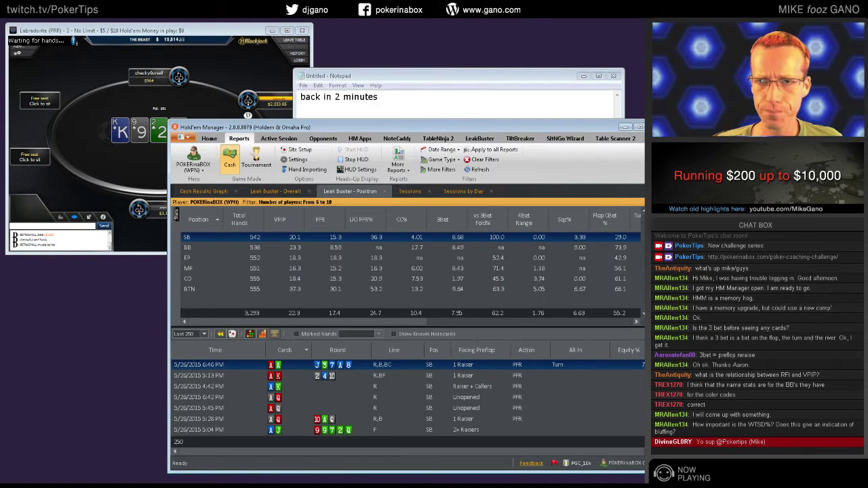
pyautogui.doubleClick(344, 376)
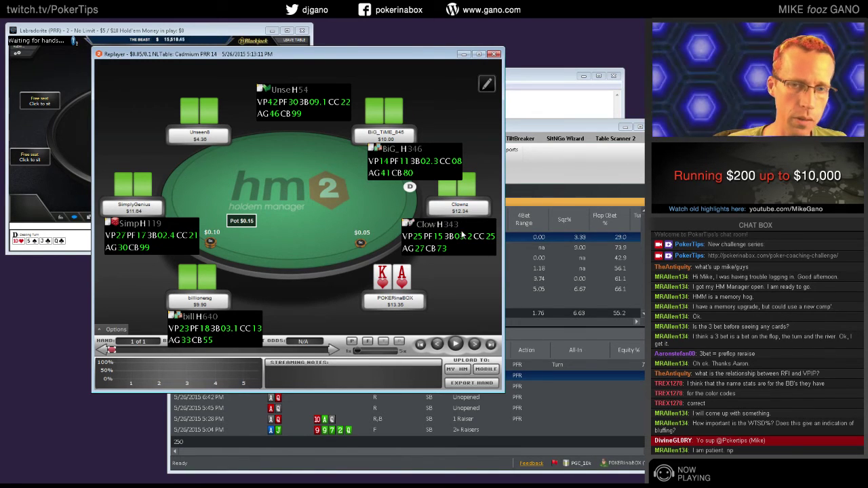
# Step: Compare the opponents' 3-bet stats in the replayed hand and examine the 119-hand player's 3-bet and cold call figures by position
pyautogui.moveTo(462, 237)
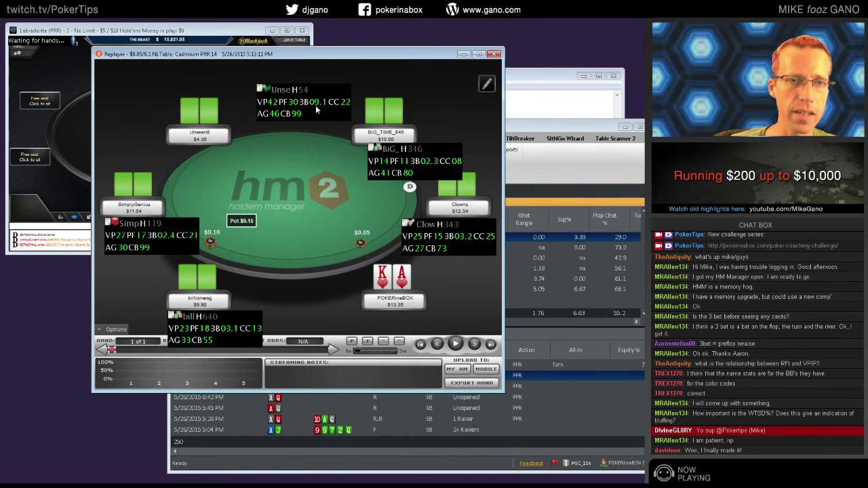
pyautogui.moveTo(320, 117)
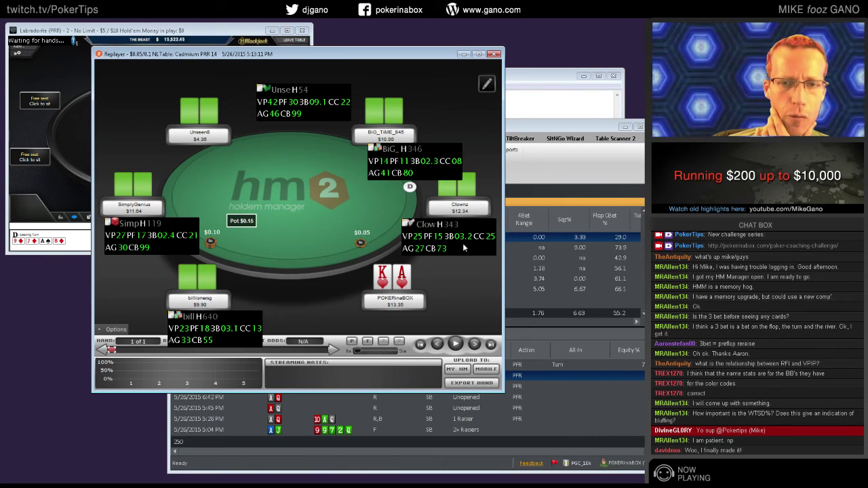
pyautogui.moveTo(463, 243)
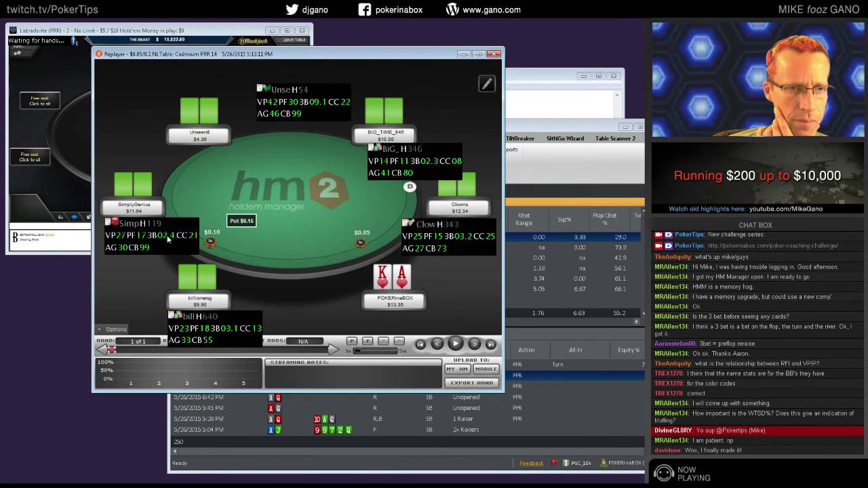
pyautogui.click(163, 242)
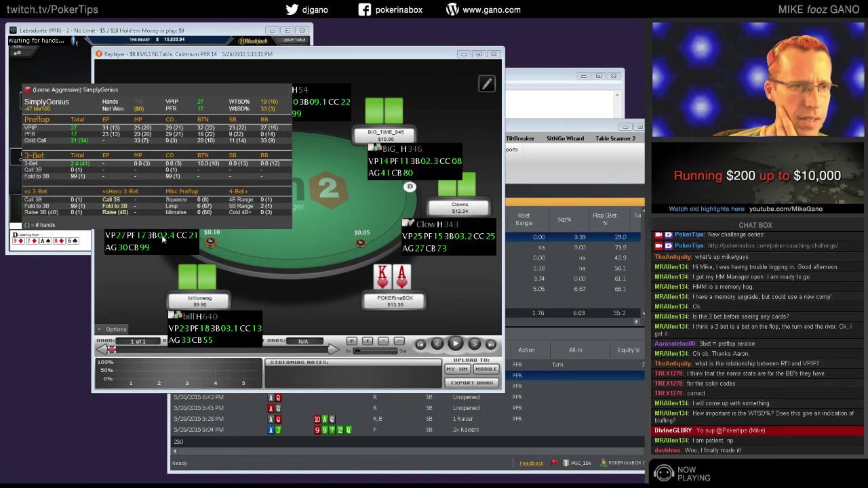
pyautogui.click(208, 176)
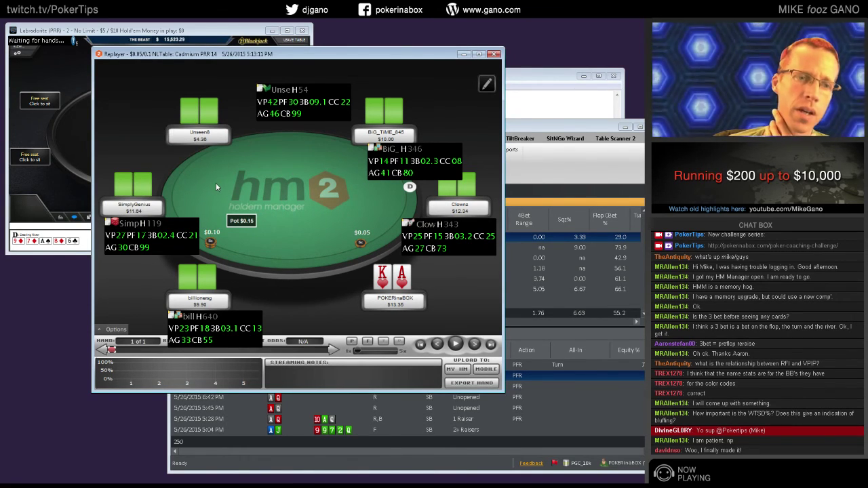
pyautogui.click(163, 242)
pyautogui.click(172, 177)
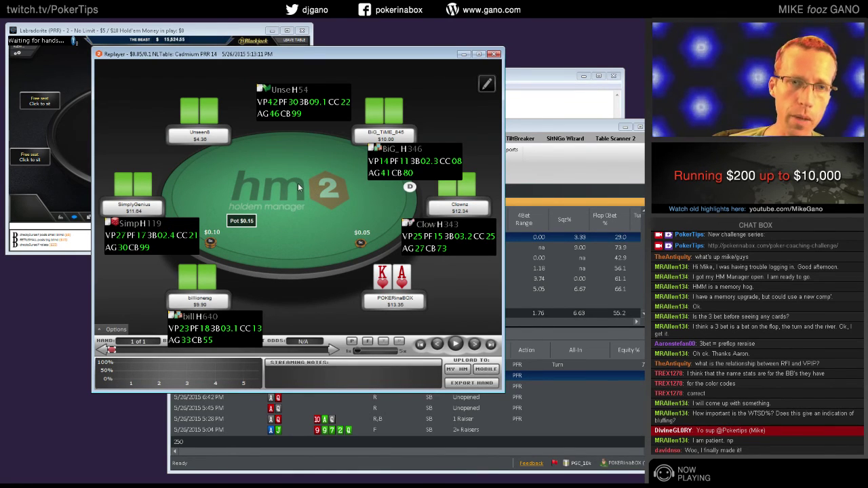
pyautogui.click(193, 236)
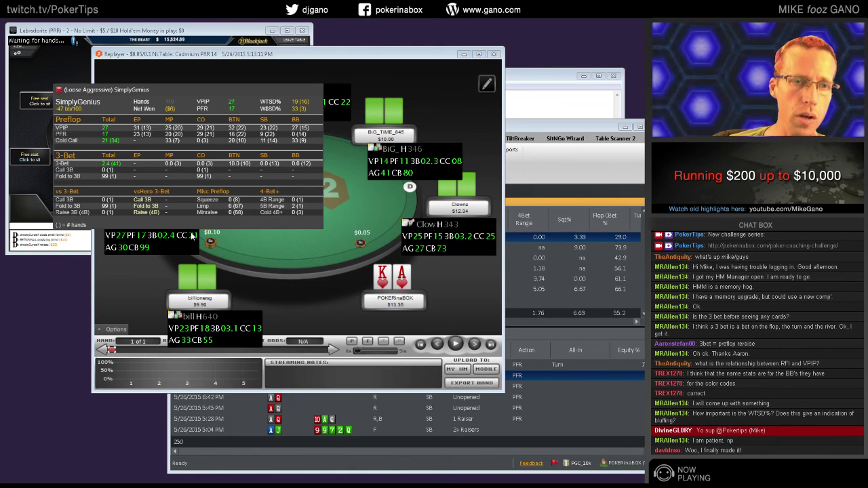